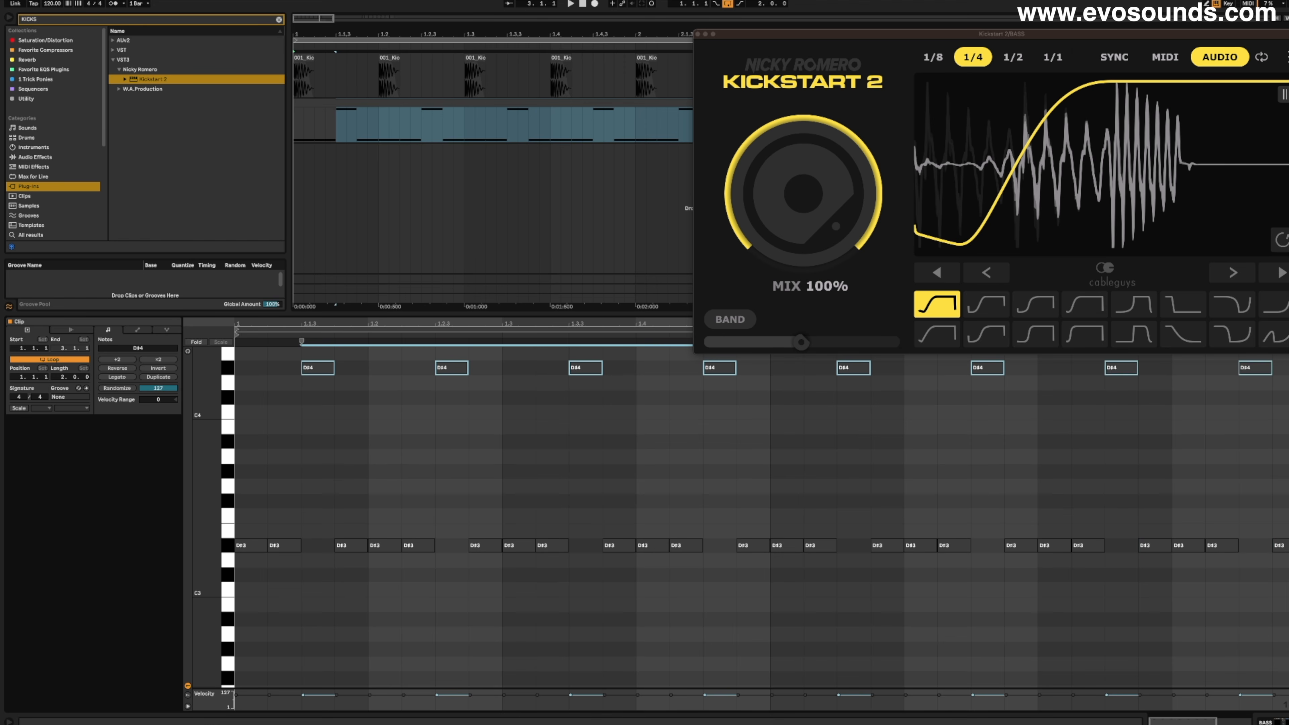
- Lower the selected bass notes on each beat's third sixteenth one octave to D#3 and play the line
drag(299, 319, 378, 321)
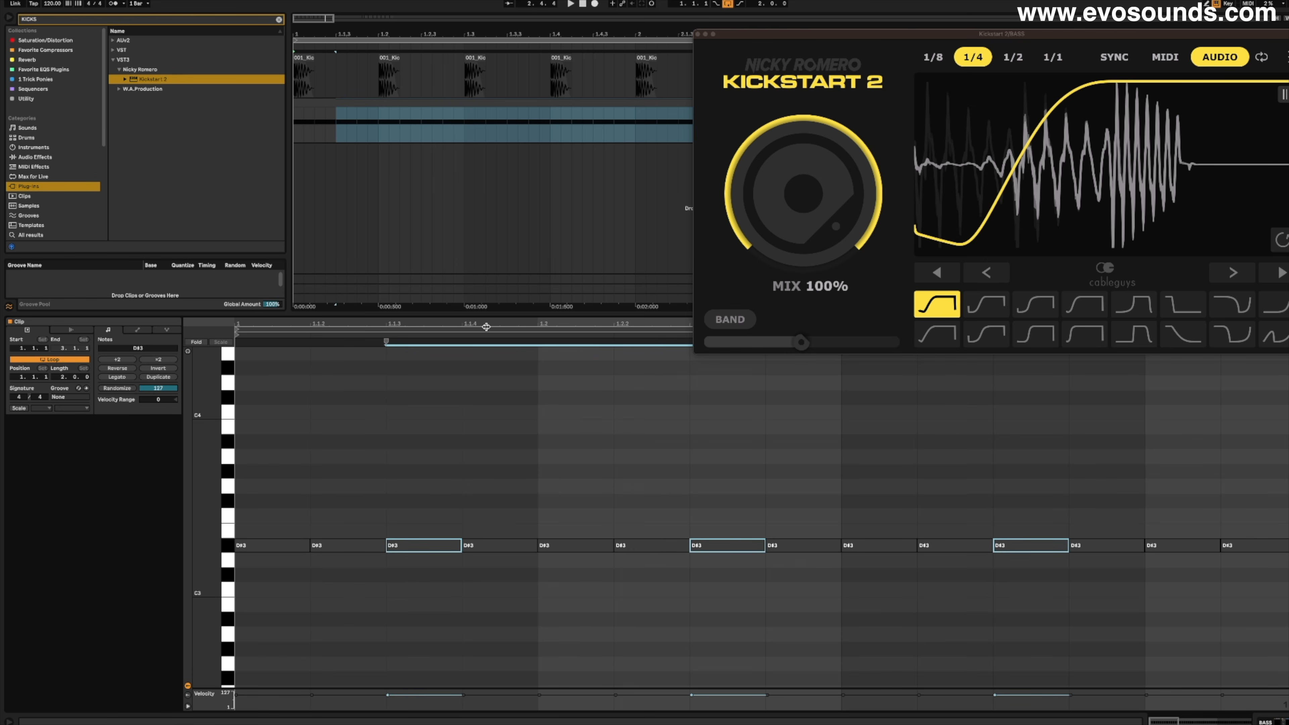
drag(486, 328, 454, 341)
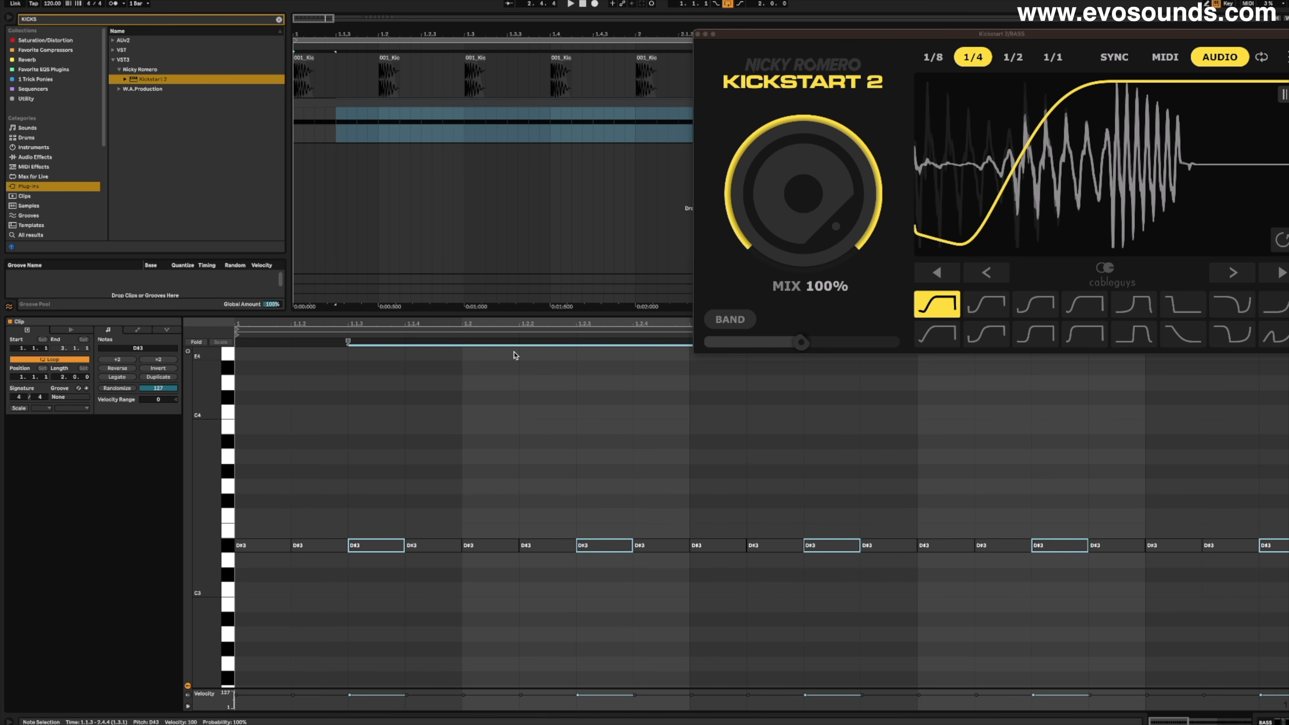
drag(517, 321, 414, 323)
key(space)
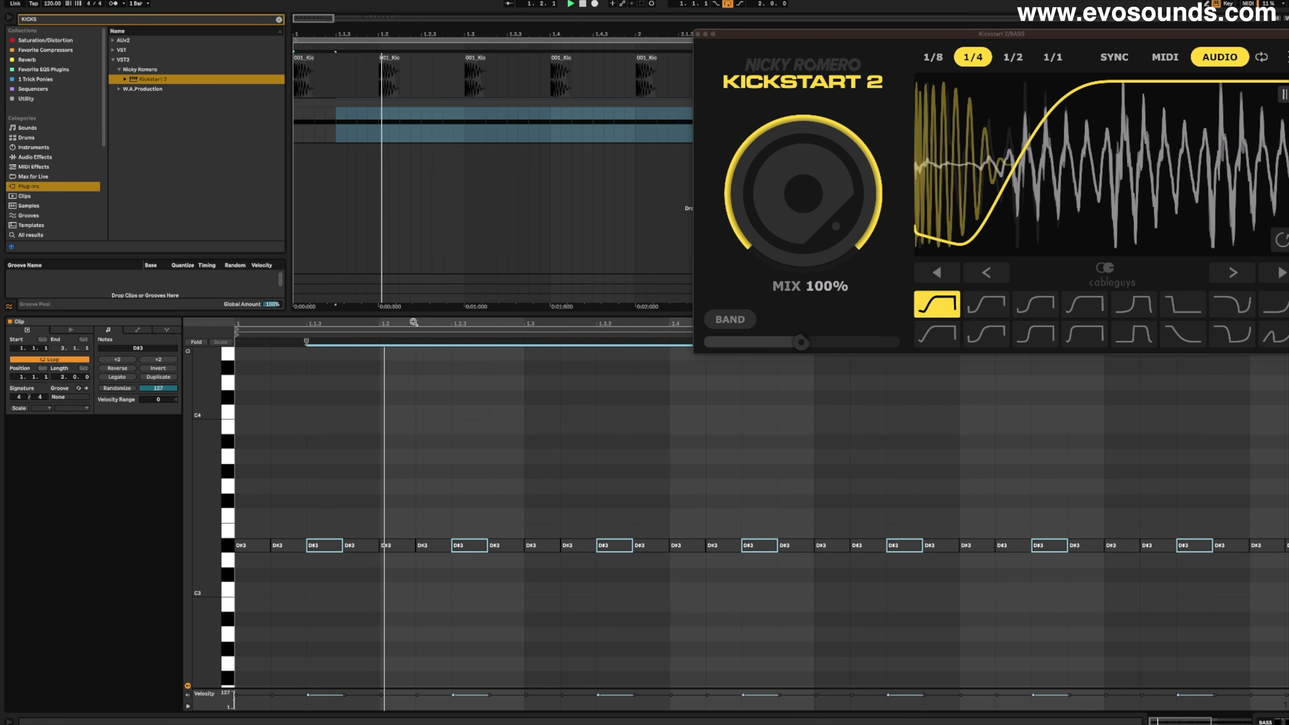
- Audition the selected bass notes one octave higher at D#4, returning them to D#3
key(space)
key(shift+Up)
key(space)
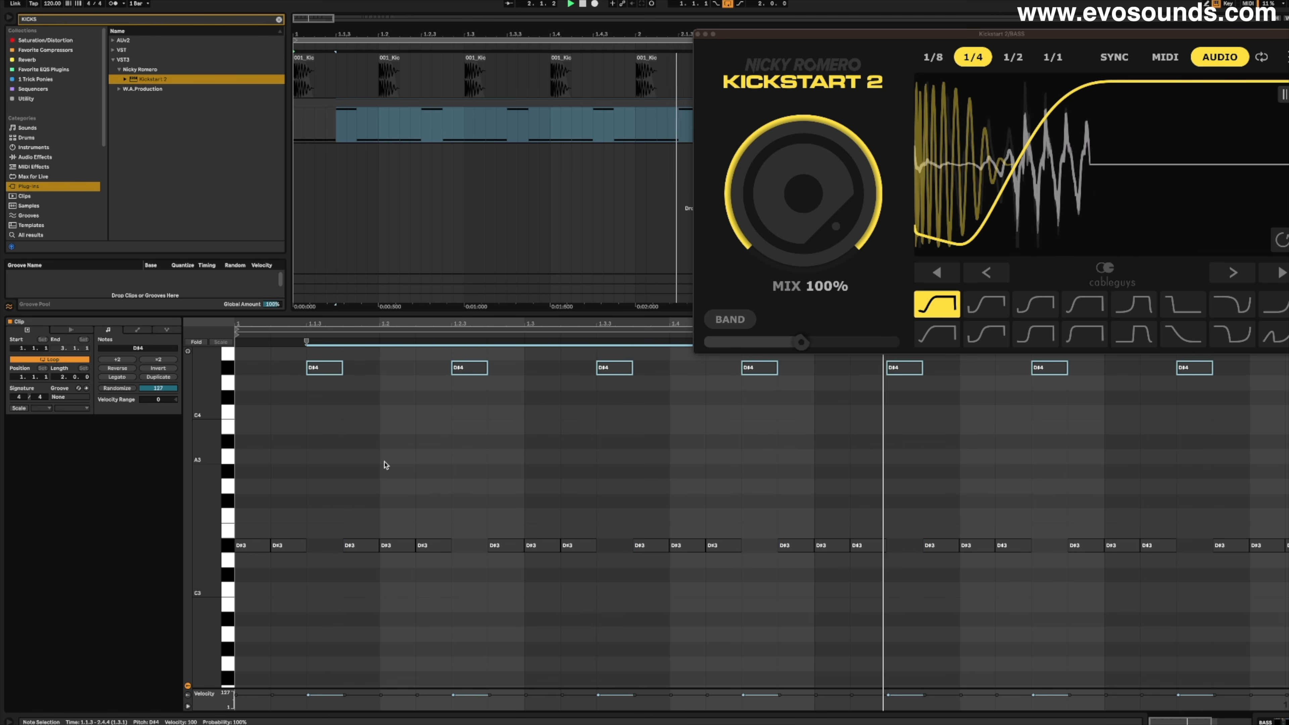
key(space)
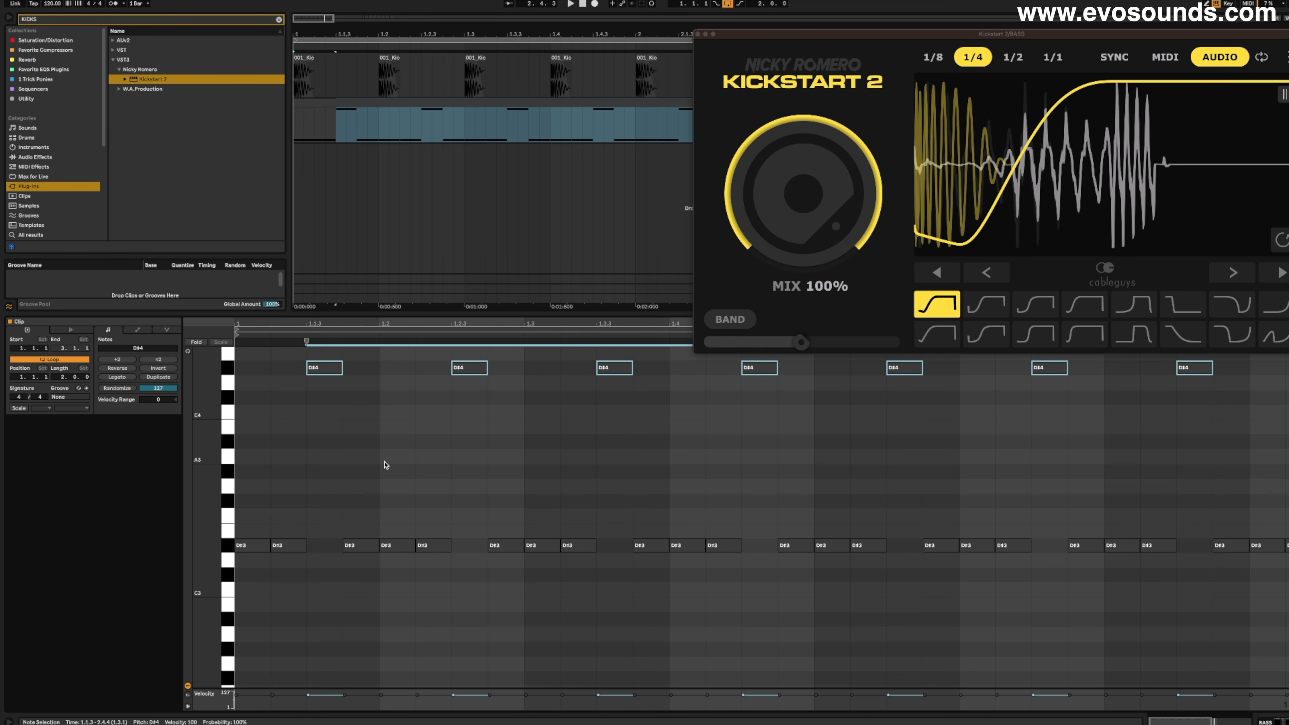
key(shift+Down)
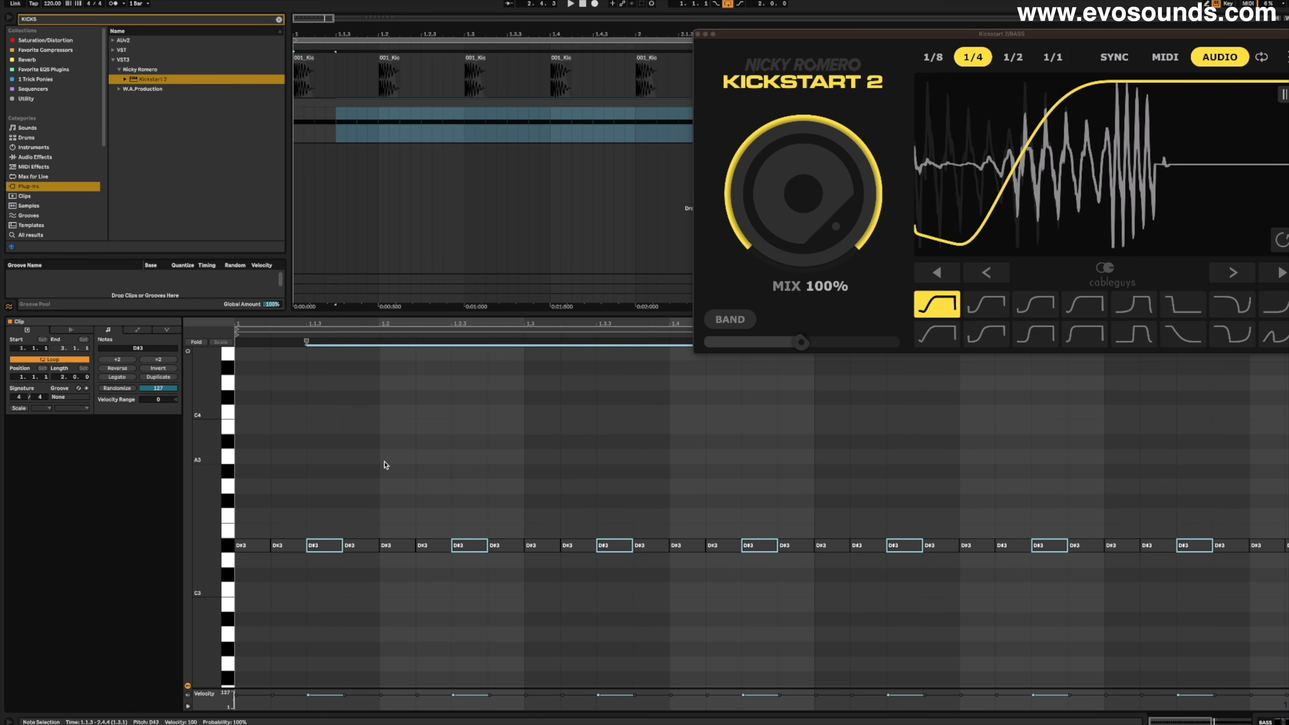
- Delete the first sixteenth note of every beat, and play the bass line with the Kickstart 2 mix at 0%
key(ctrl+a)
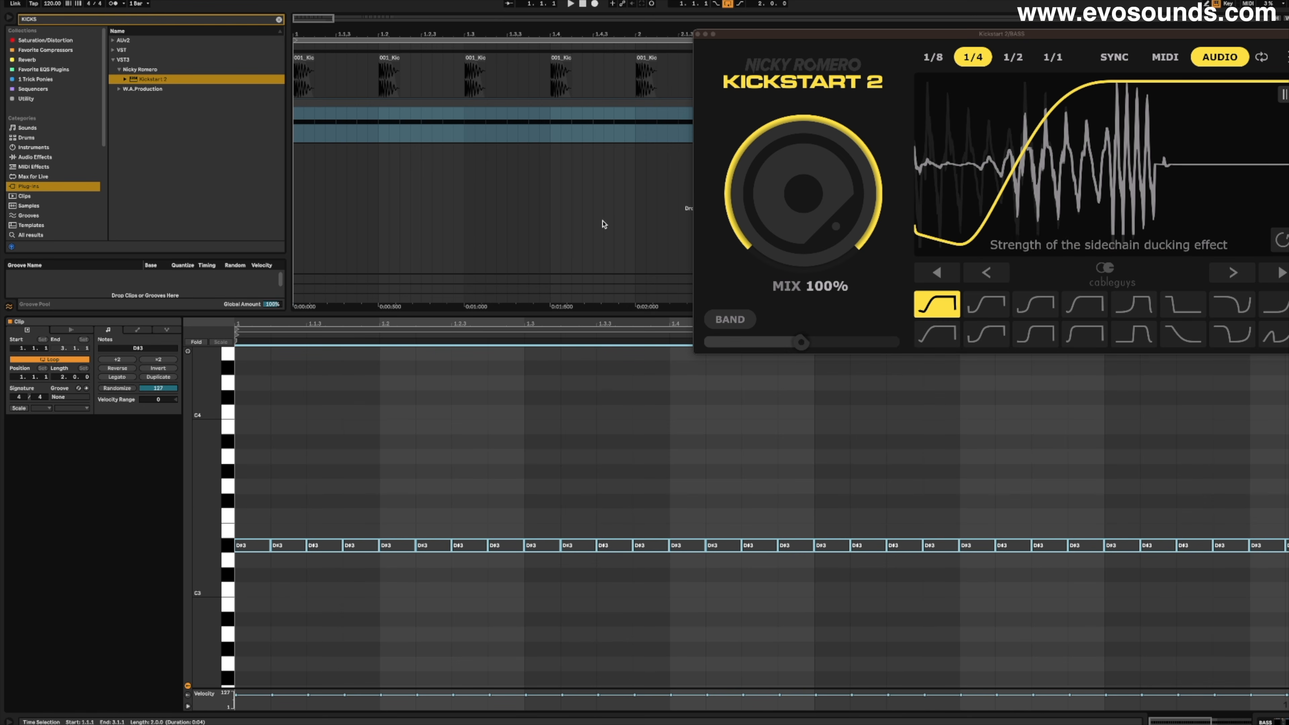
double_click(249, 546)
double_click(396, 546)
click(541, 547)
double_click(540, 547)
double_click(680, 546)
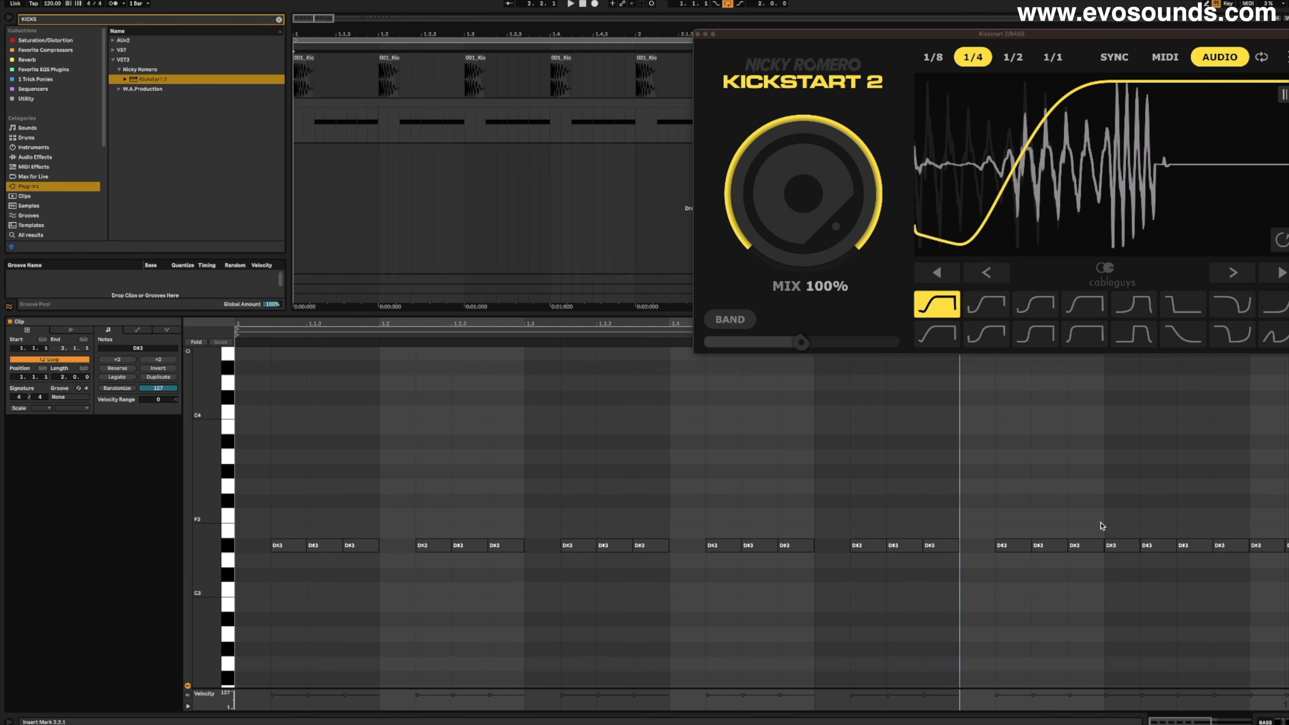
key(space)
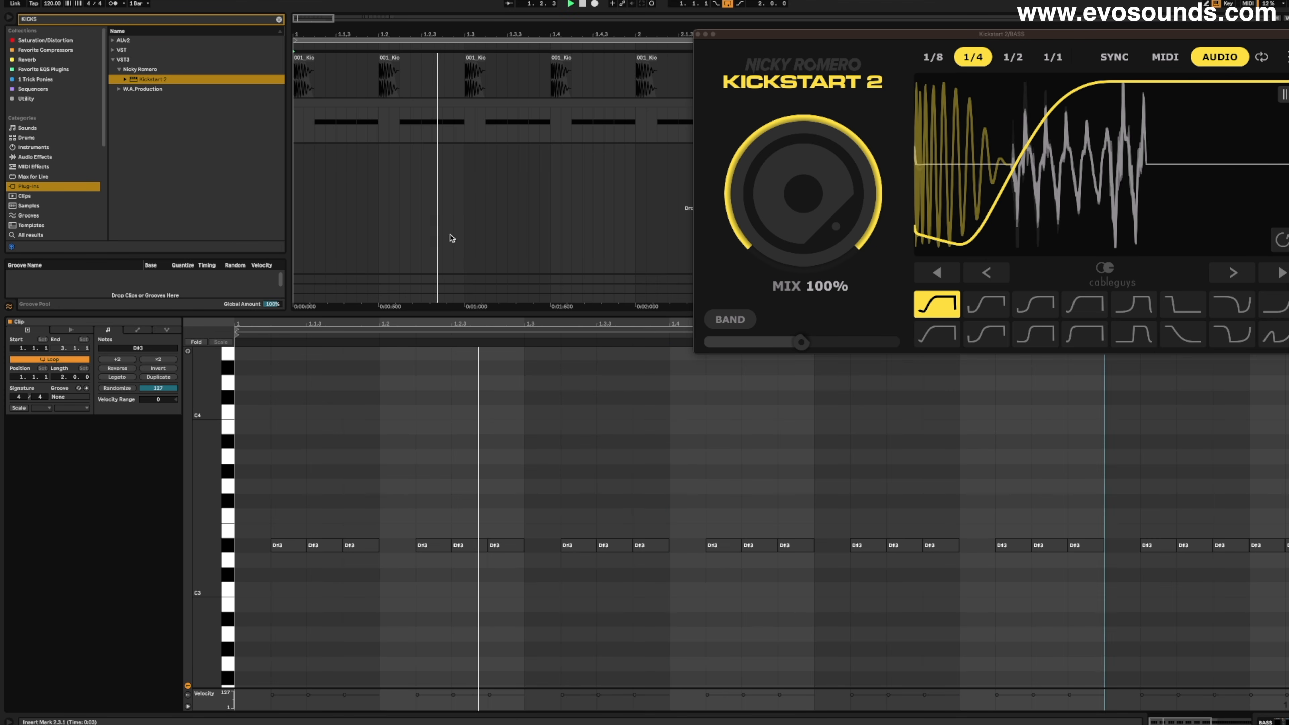
drag(740, 165, 729, 193)
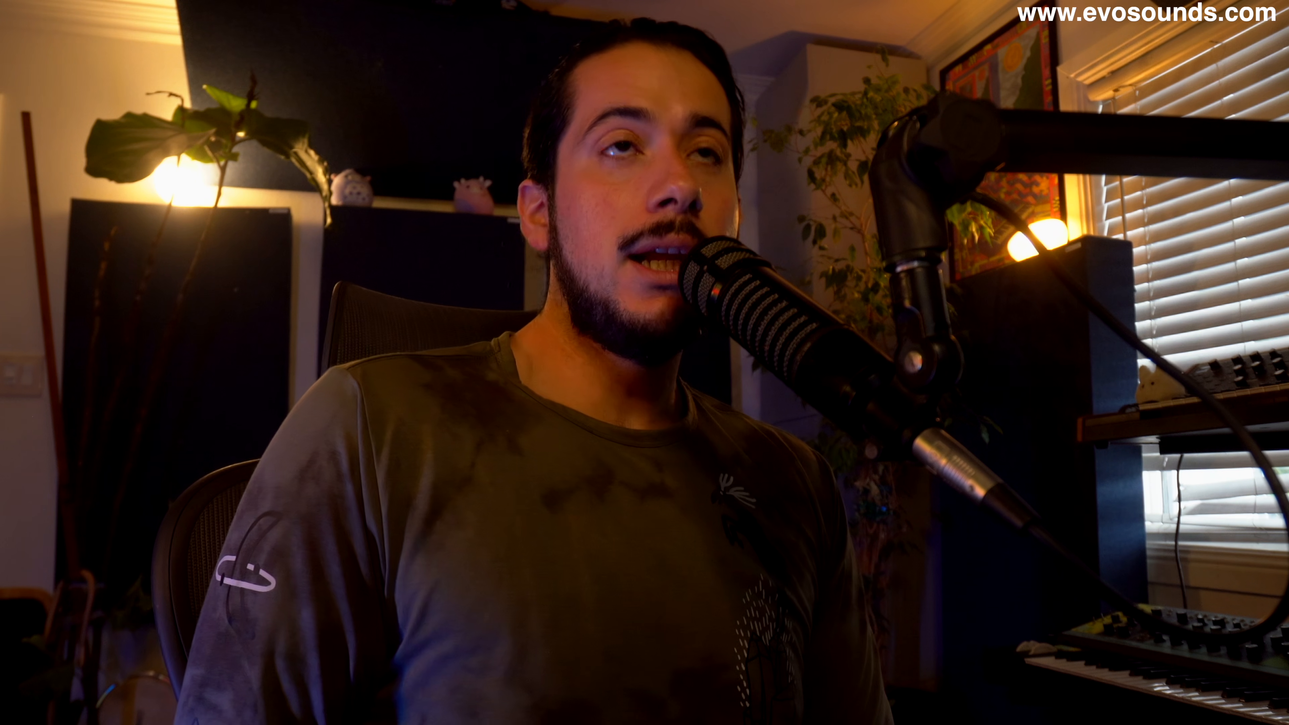
- Delete the bass notes in the first two bars and close the Kickstart 2 window
drag(253, 547, 933, 412)
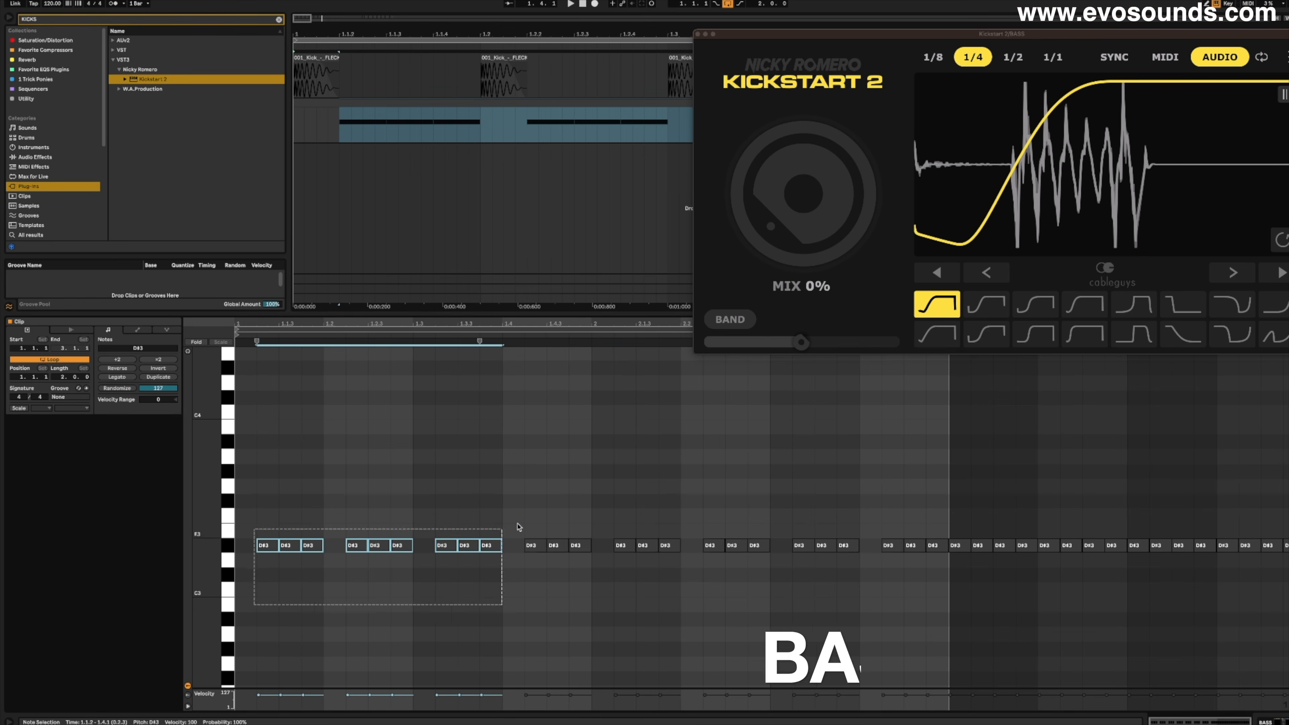
key(Delete)
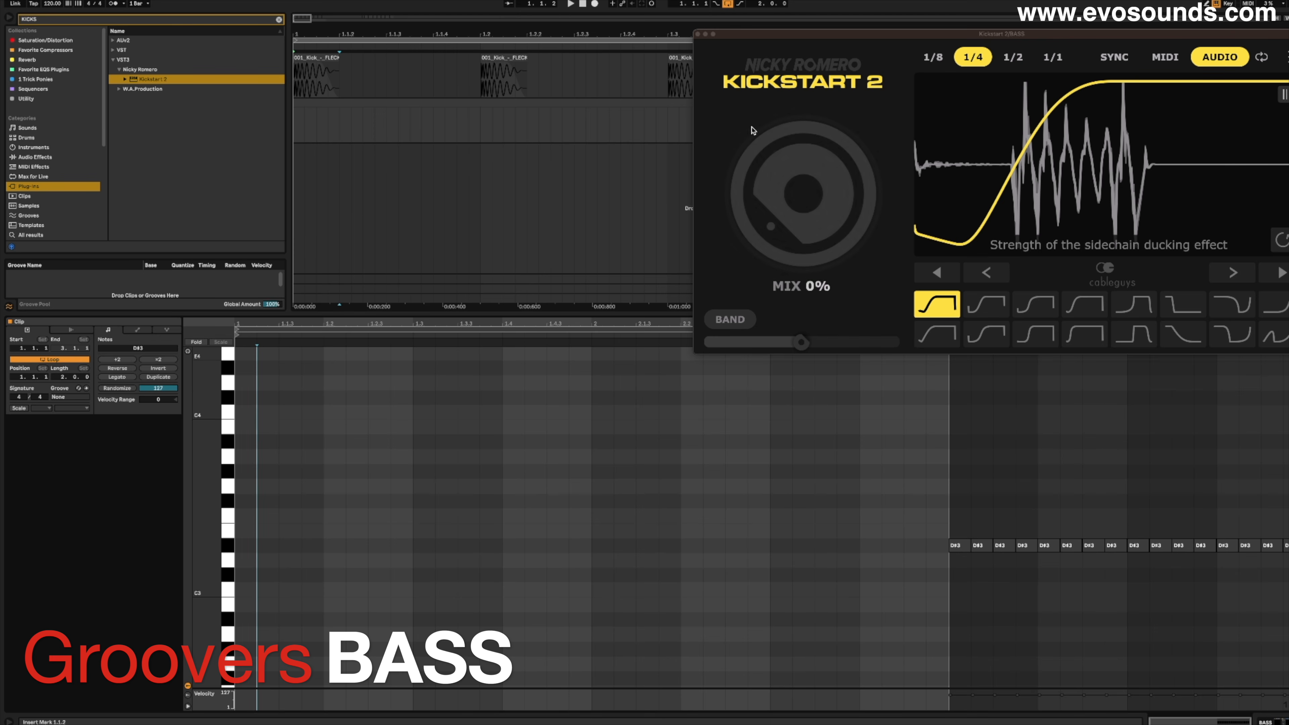
click(698, 34)
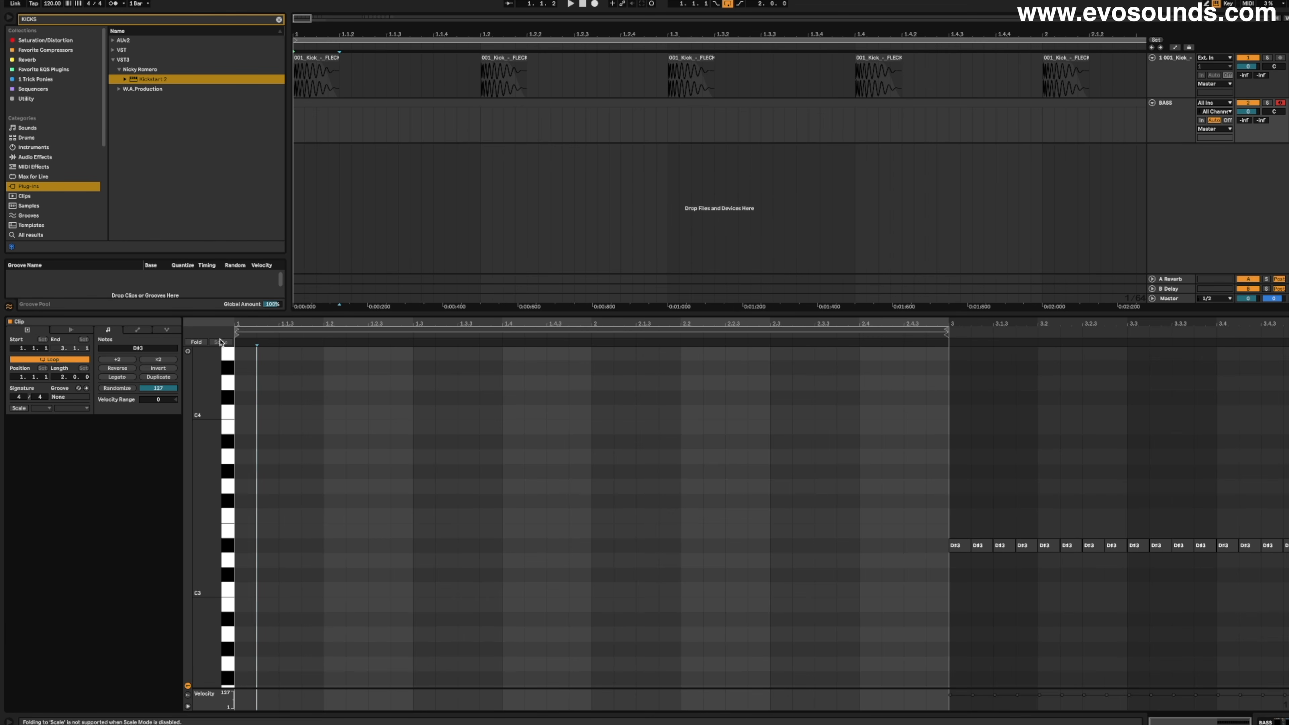
- Draw a one-sixteenth D#3 note at 1.1.2 and copy it to 1.1.4
right_click(311, 552)
click(378, 506)
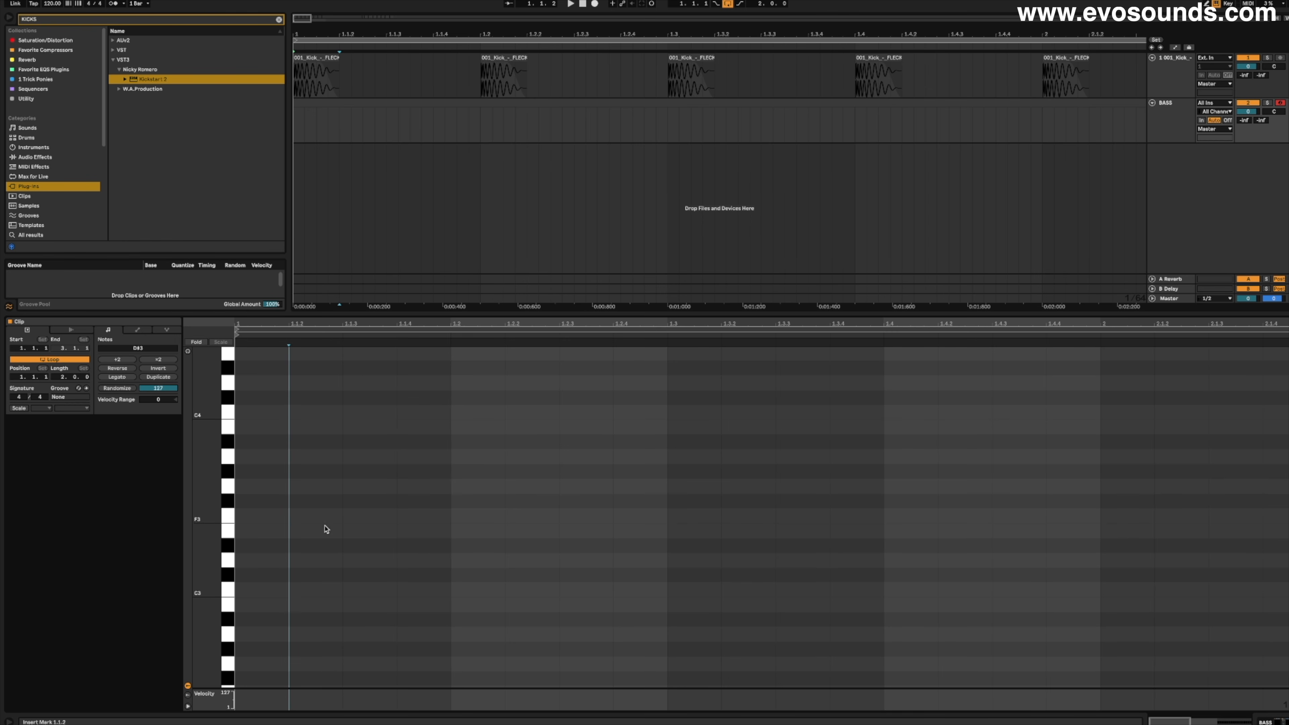
double_click(325, 549)
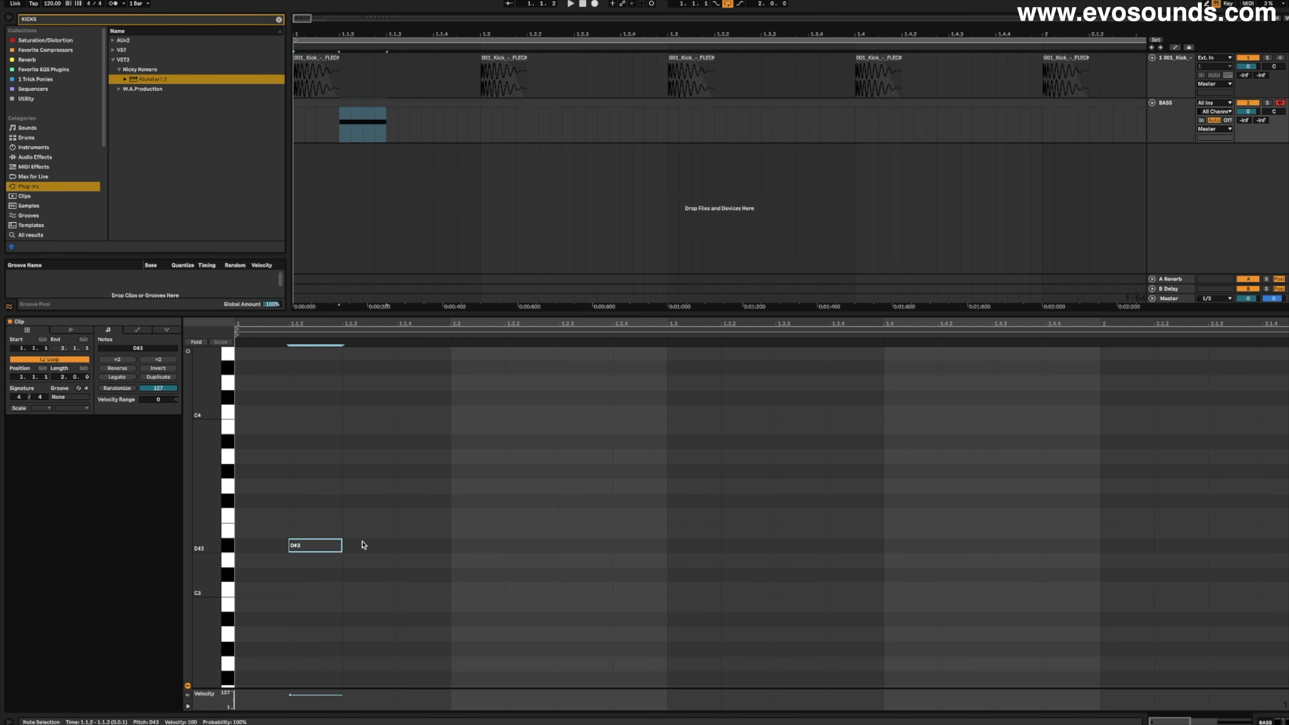
key(super+d)
drag(364, 546, 427, 546)
click(290, 546)
click(446, 549)
click(430, 576)
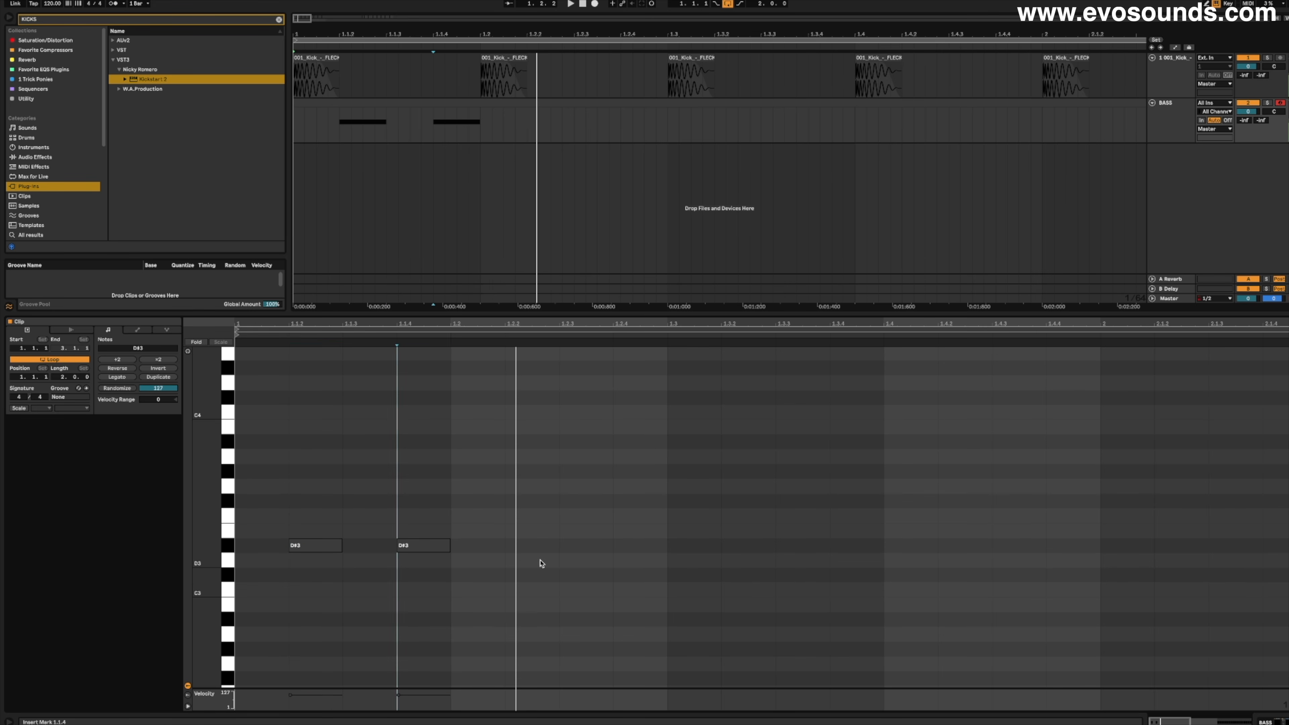
- Extend the 1.1.2 note up to the 1.1.4 note, comparing it with a shorter length during playback
mouse_move(325, 557)
mouse_down()
mouse_move(415, 535)
mouse_move(342, 549)
mouse_up()
click(344, 549)
key(space)
key(space)
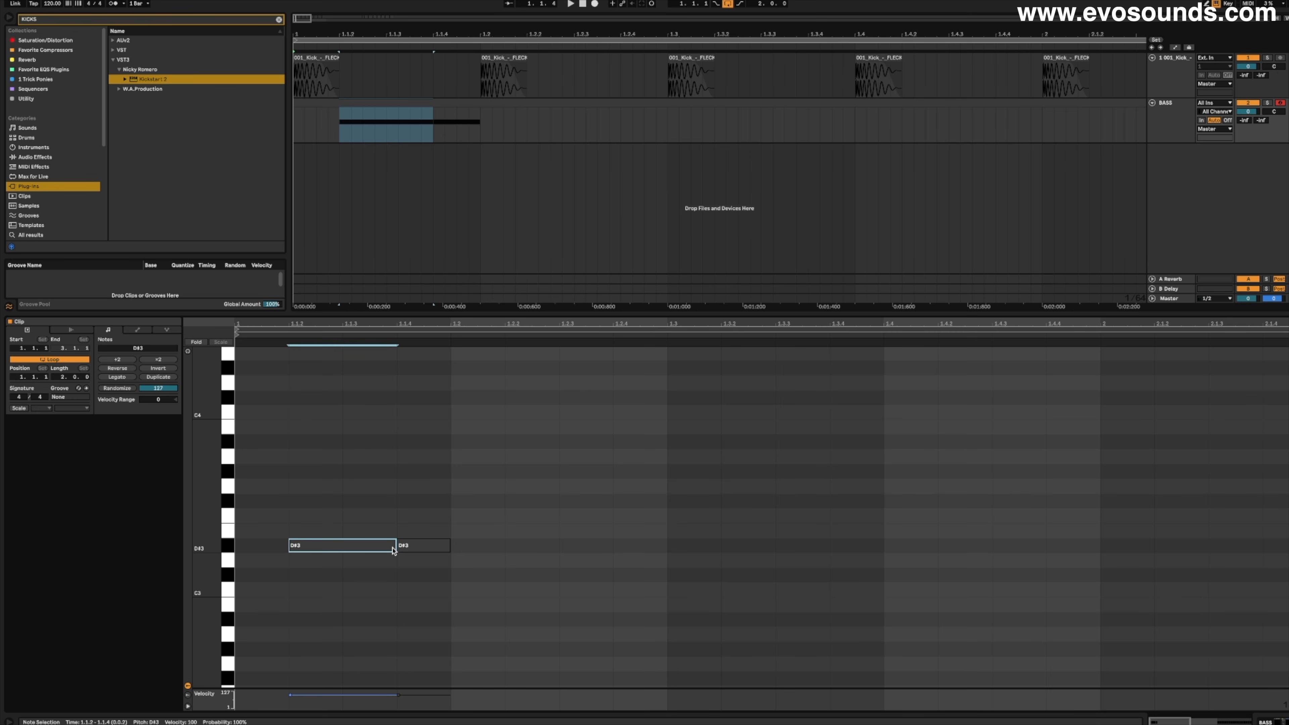
key(space)
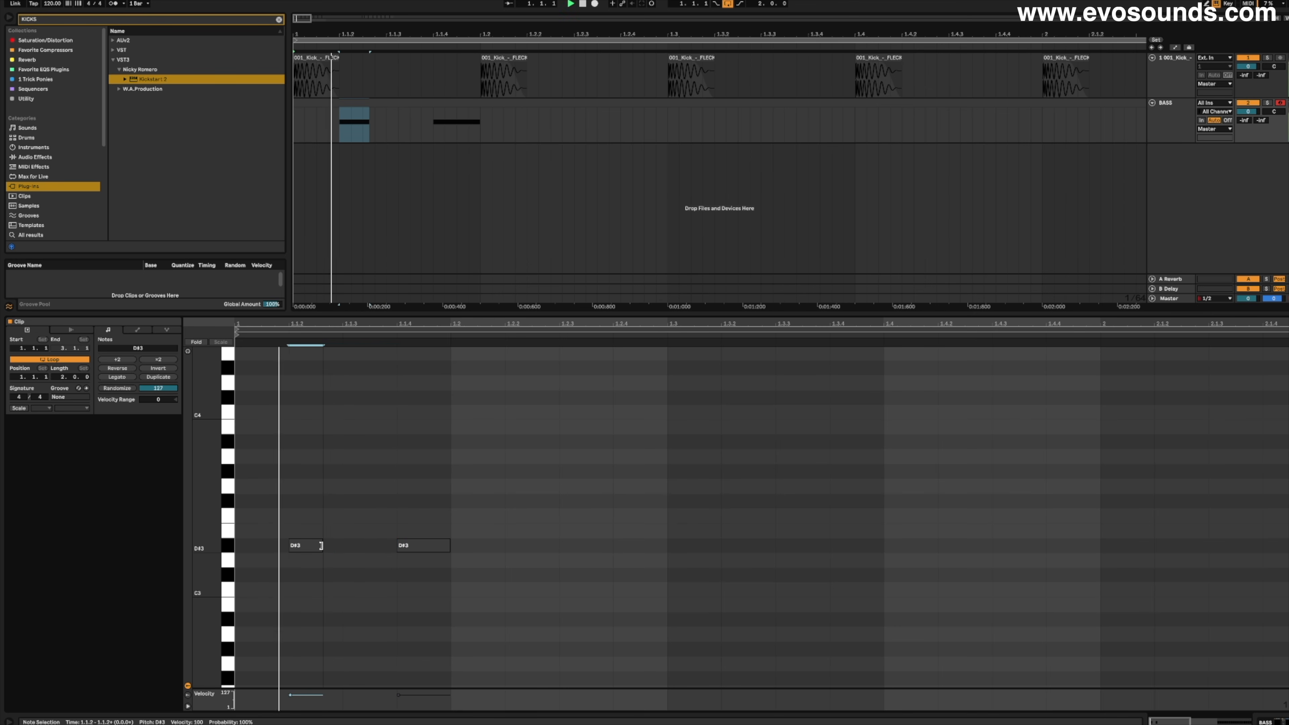
drag(338, 545, 411, 546)
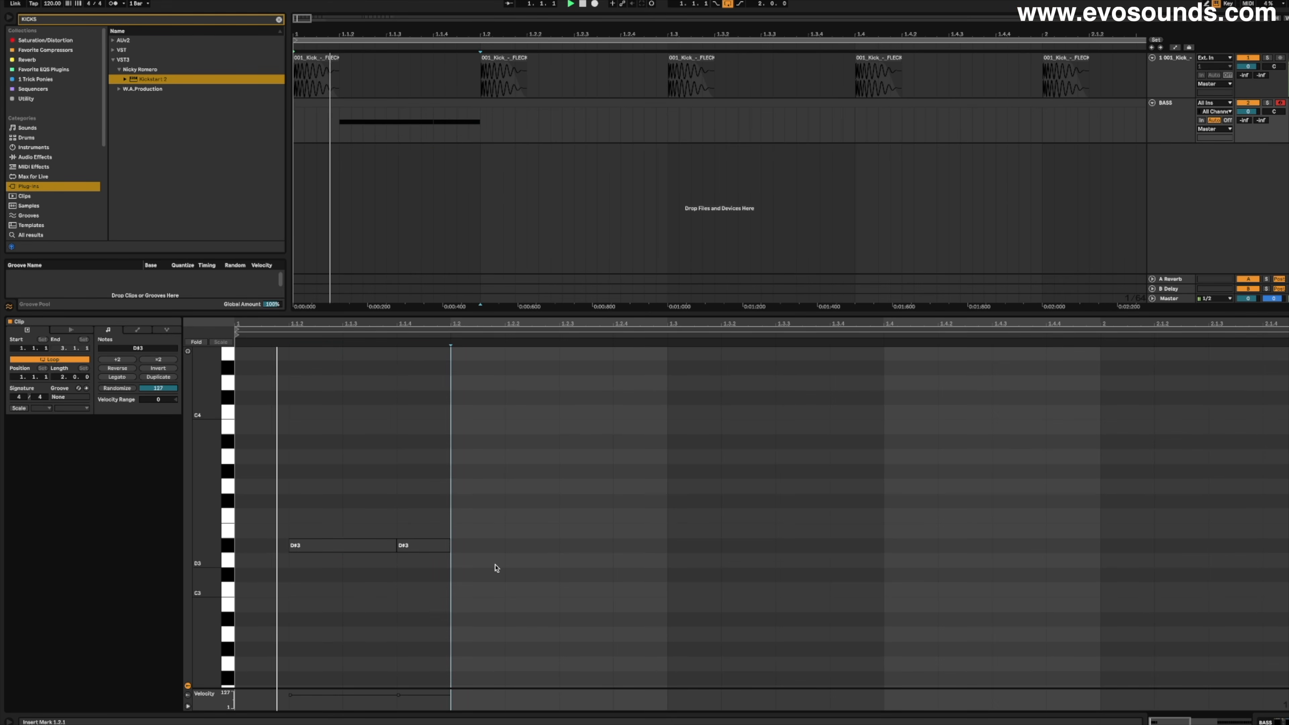
- Add a D#3 note at 1.2.3, extend it to the start of beat 1.3 and play the pattern
double_click(553, 547)
drag(557, 546, 613, 551)
key(space)
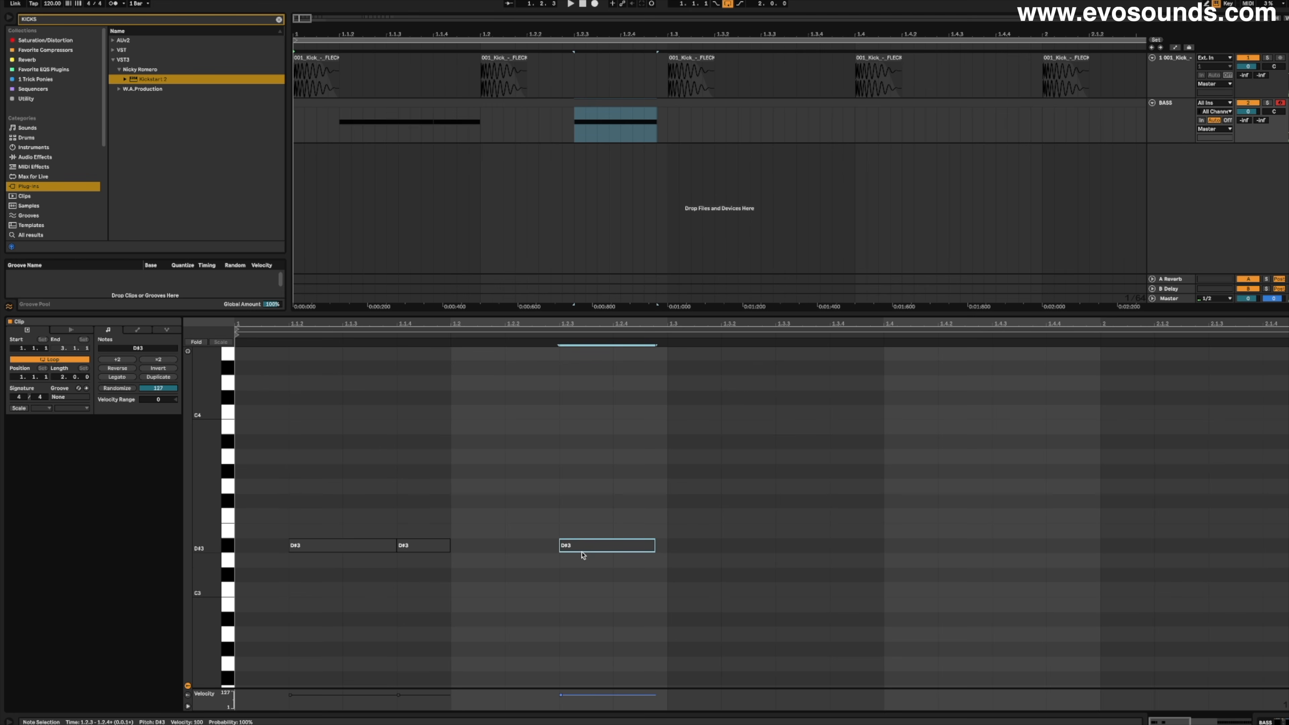
key(space)
drag(654, 546, 146, 478)
key(space)
- Select the two-beat note pattern and duplicate it three times to fill the two-bar bass clip
click(283, 324)
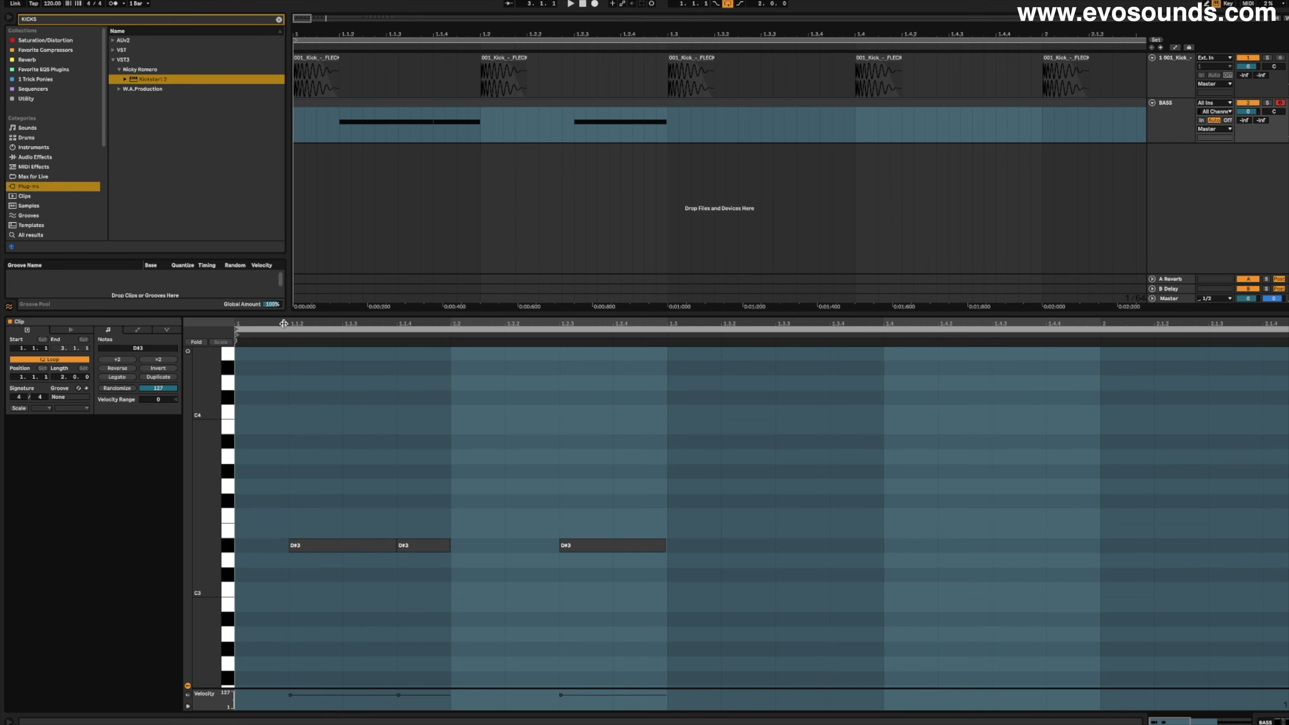
drag(284, 321, 259, 335)
key(super+a)
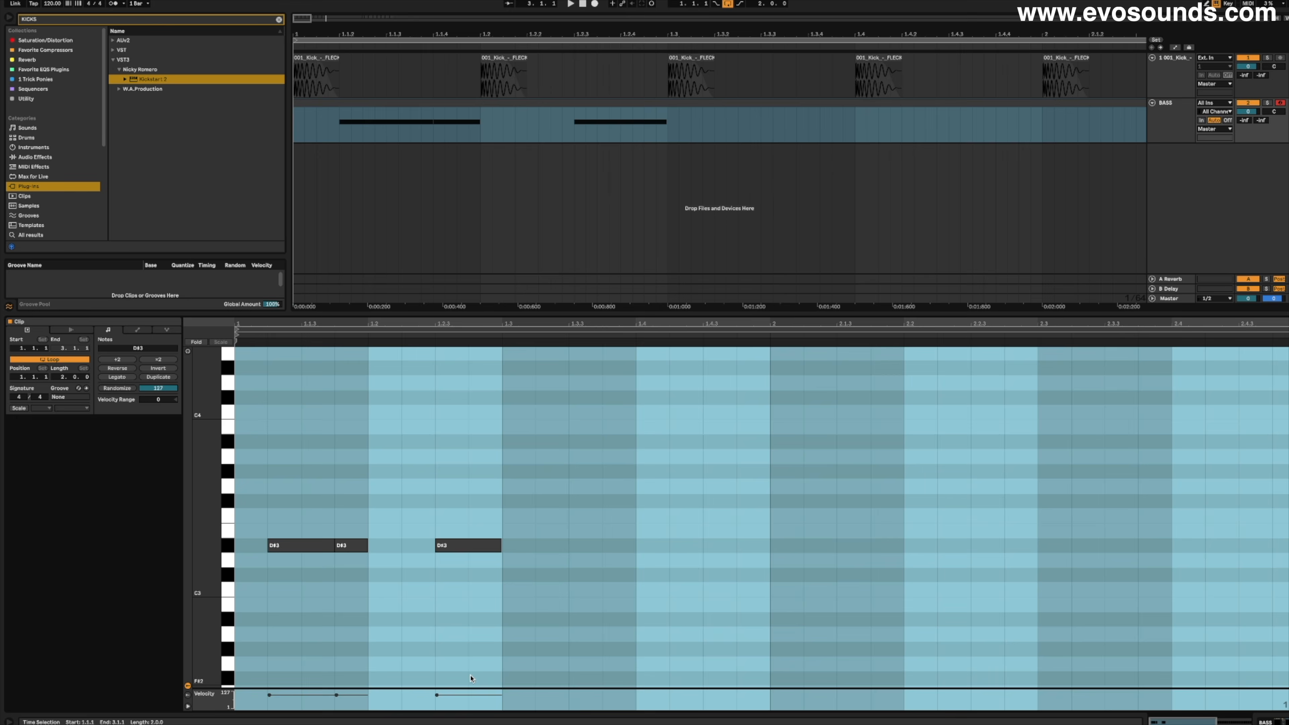
drag(508, 581, 472, 555)
key(super+d)
key(super+d)
key(super+d)
key(super+d)
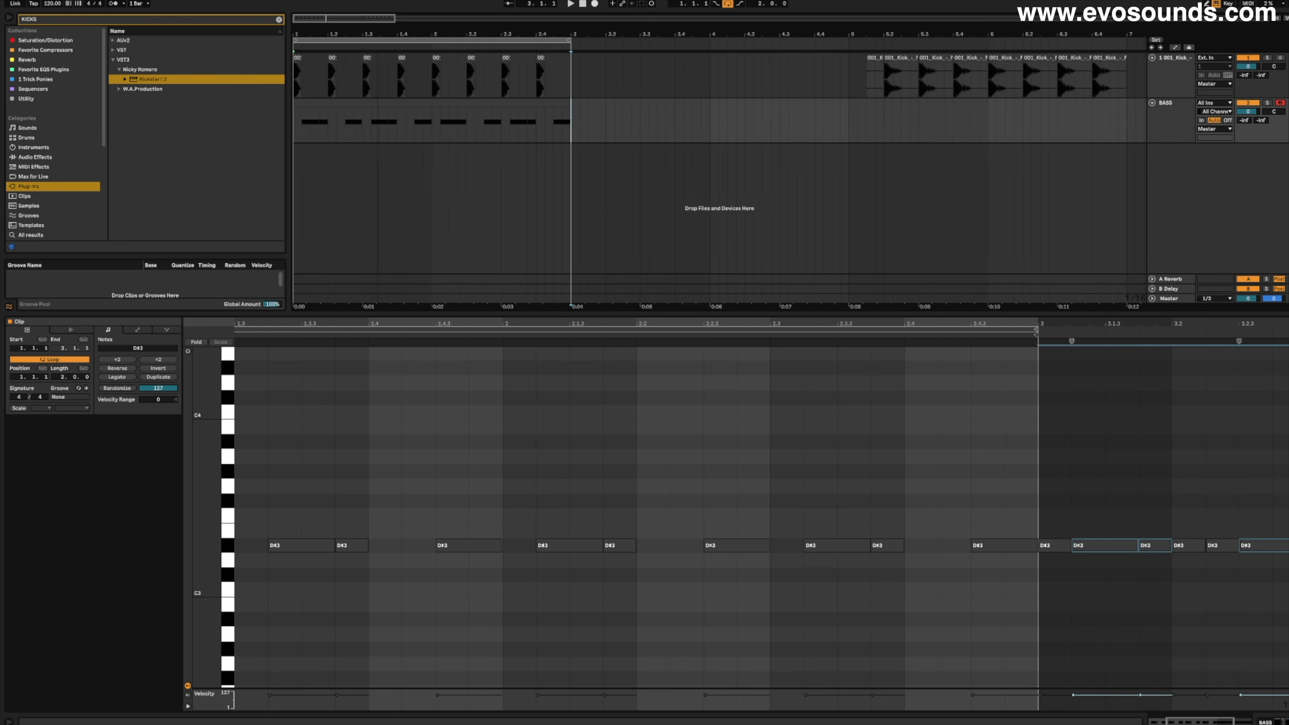
click(345, 107)
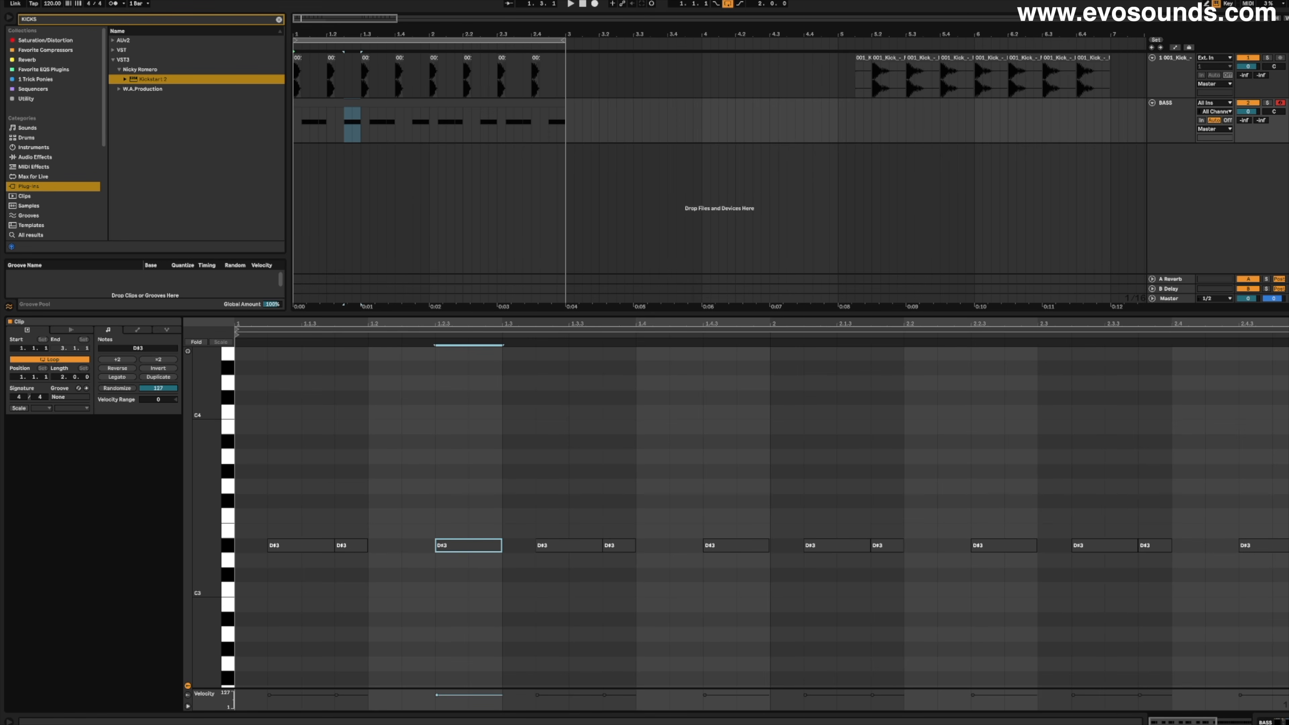
- Lengthen the first kick clip on the kick track so it ends at 1.1.3
drag(309, 36, 309, 81)
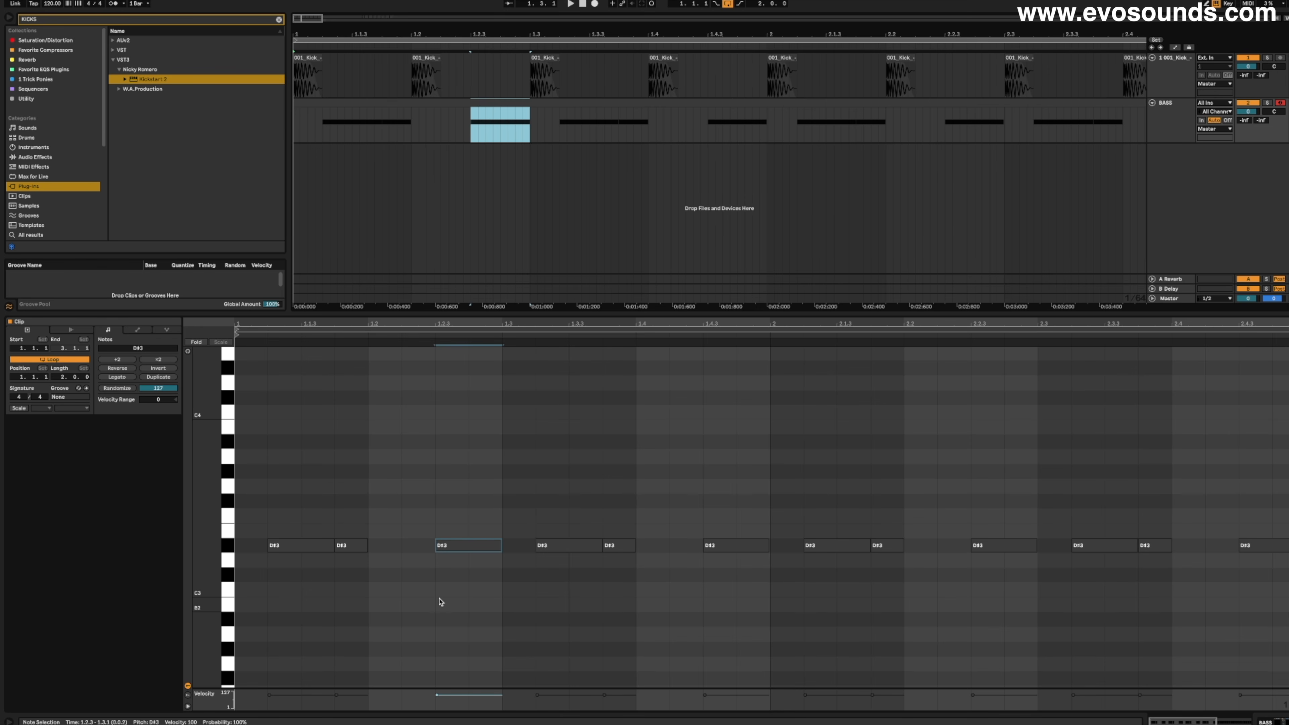
click(320, 59)
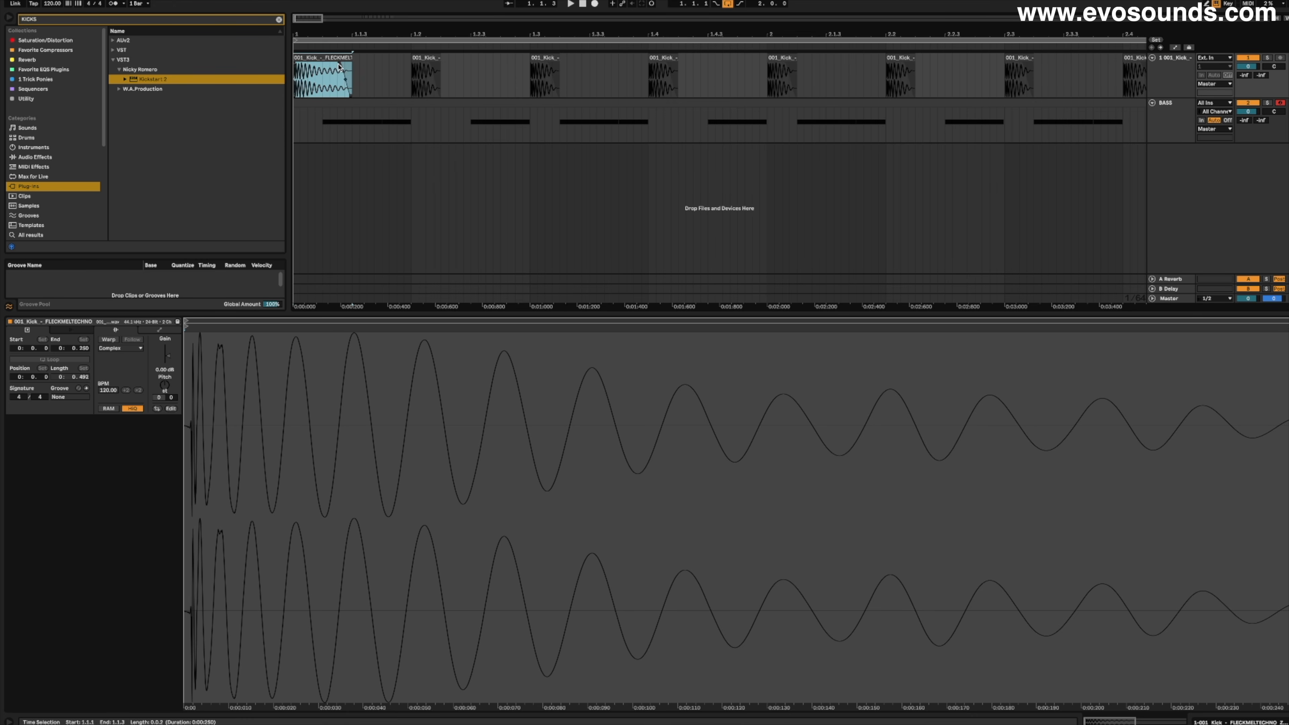
drag(313, 34, 313, 27)
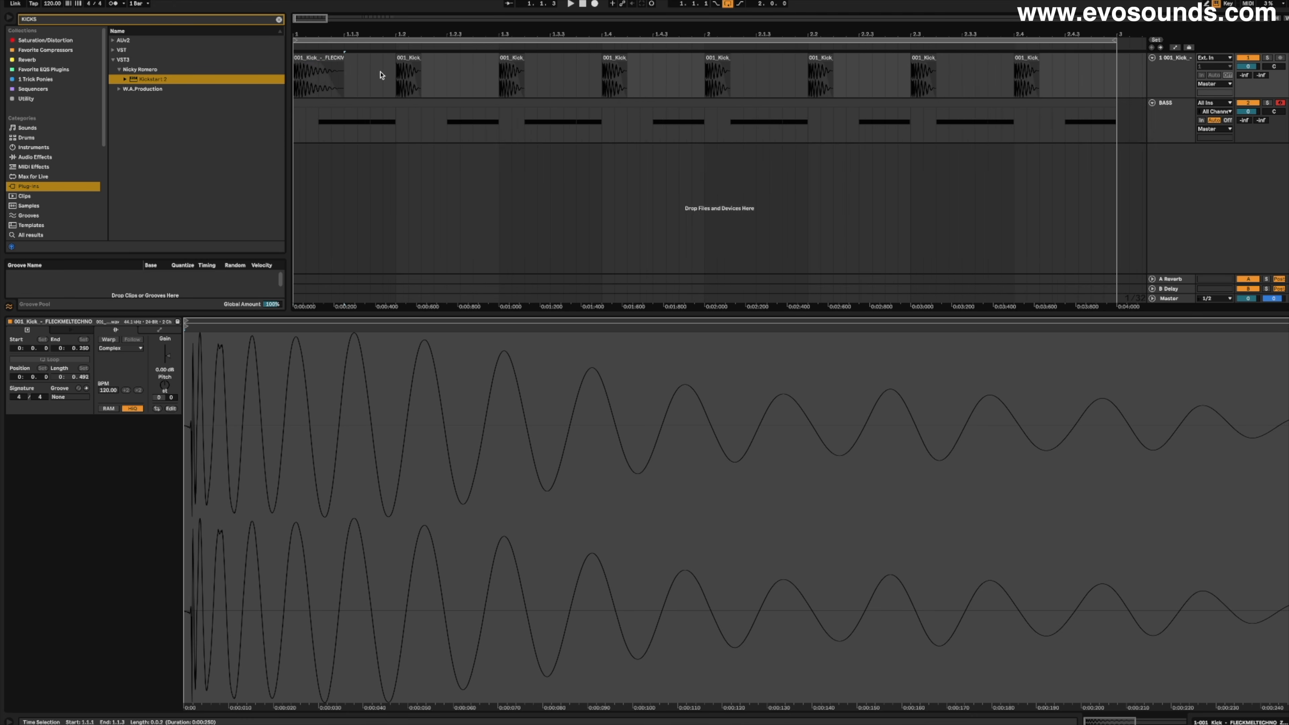
- Duplicate the first beat with its lengthened kick across the remaining beats of the two bars
click(388, 84)
click(387, 86)
key(ctrl+d)
key(ctrl+d)
key(ctrl+d)
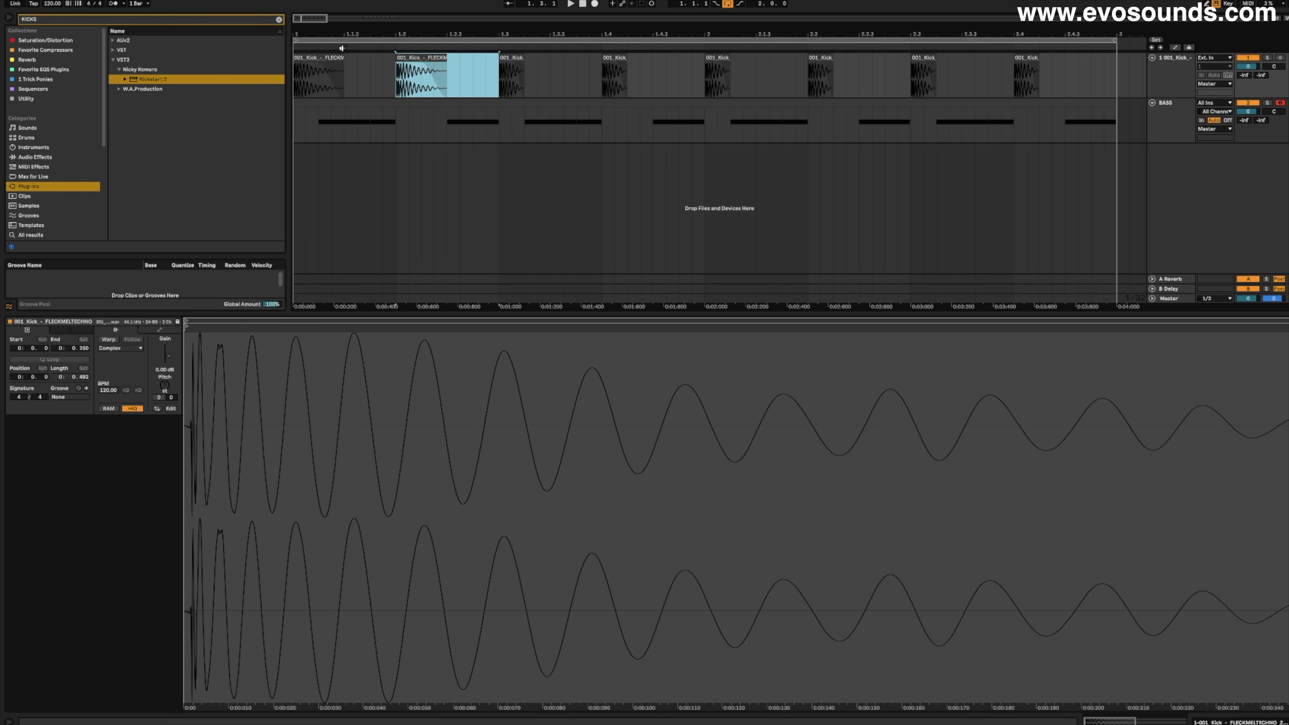
drag(320, 22, 325, 18)
key(ctrl+d)
key(ctrl+d)
key(ctrl+d)
key(ctrl+d)
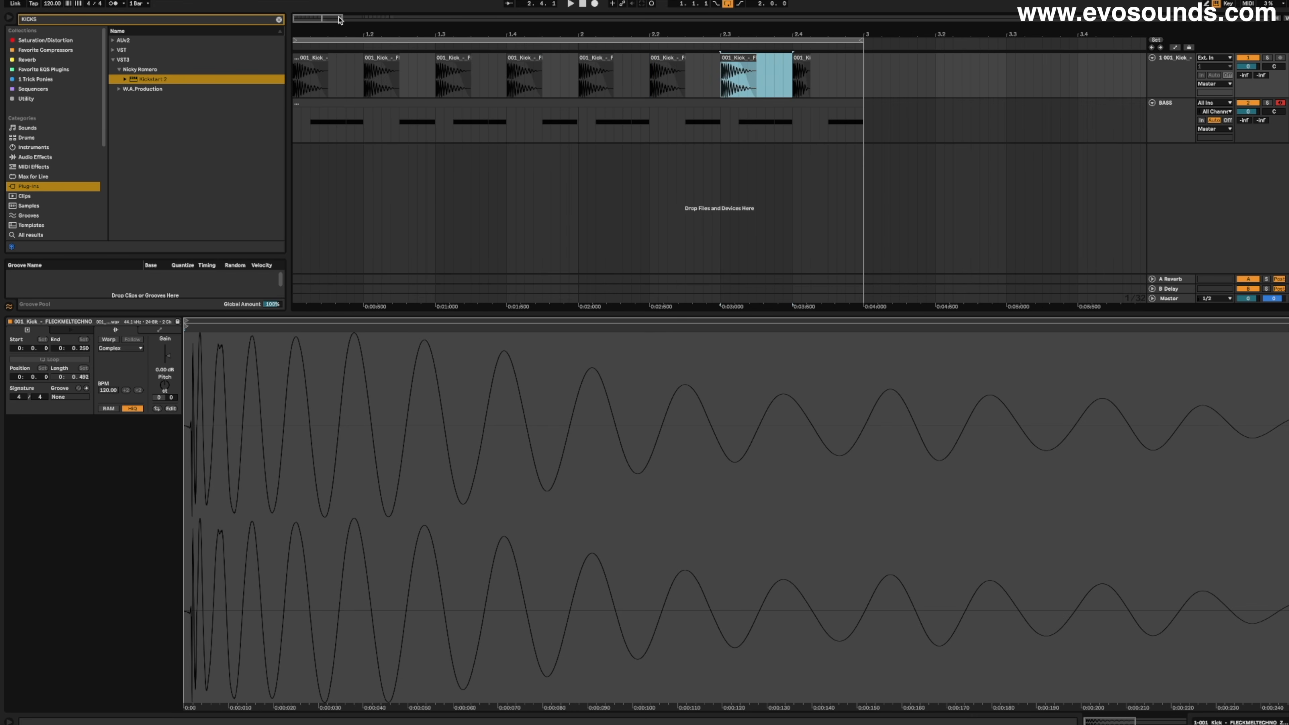
- Open Kickstart 2 on the BASS track and raise its mix to 100%
click(1145, 97)
click(1187, 116)
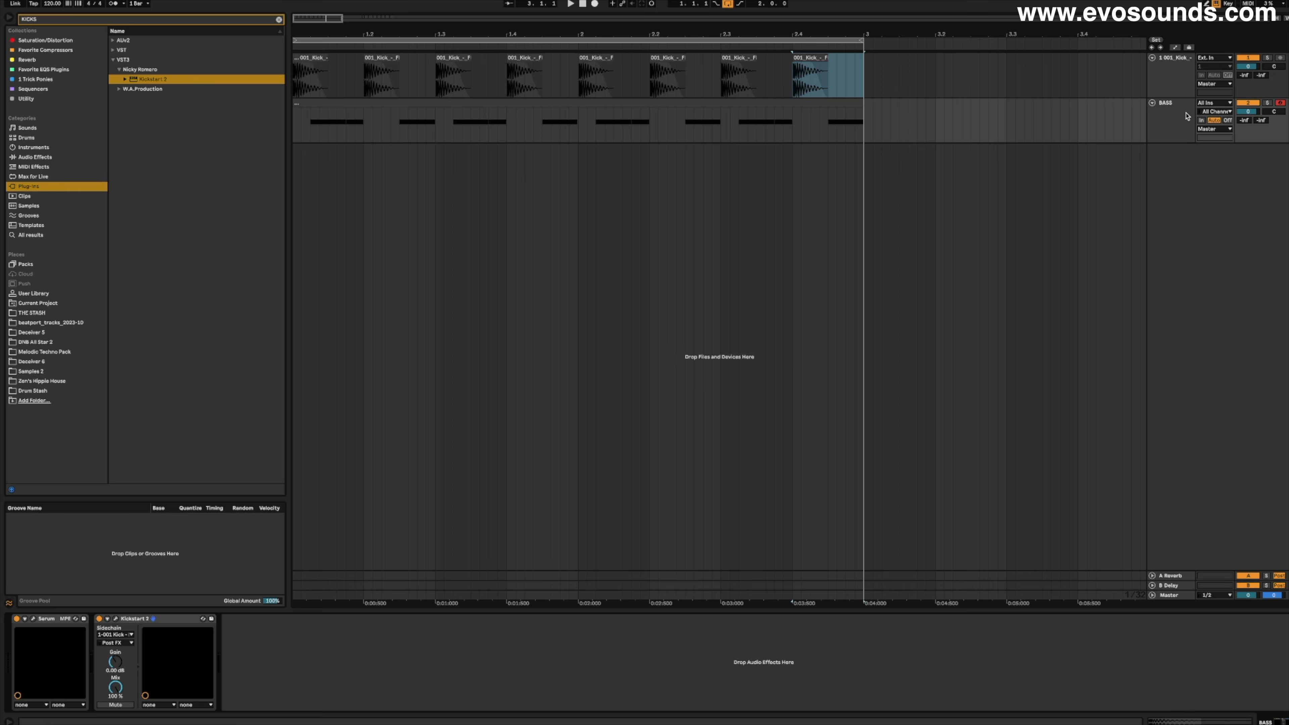
click(116, 620)
drag(822, 258, 822, 153)
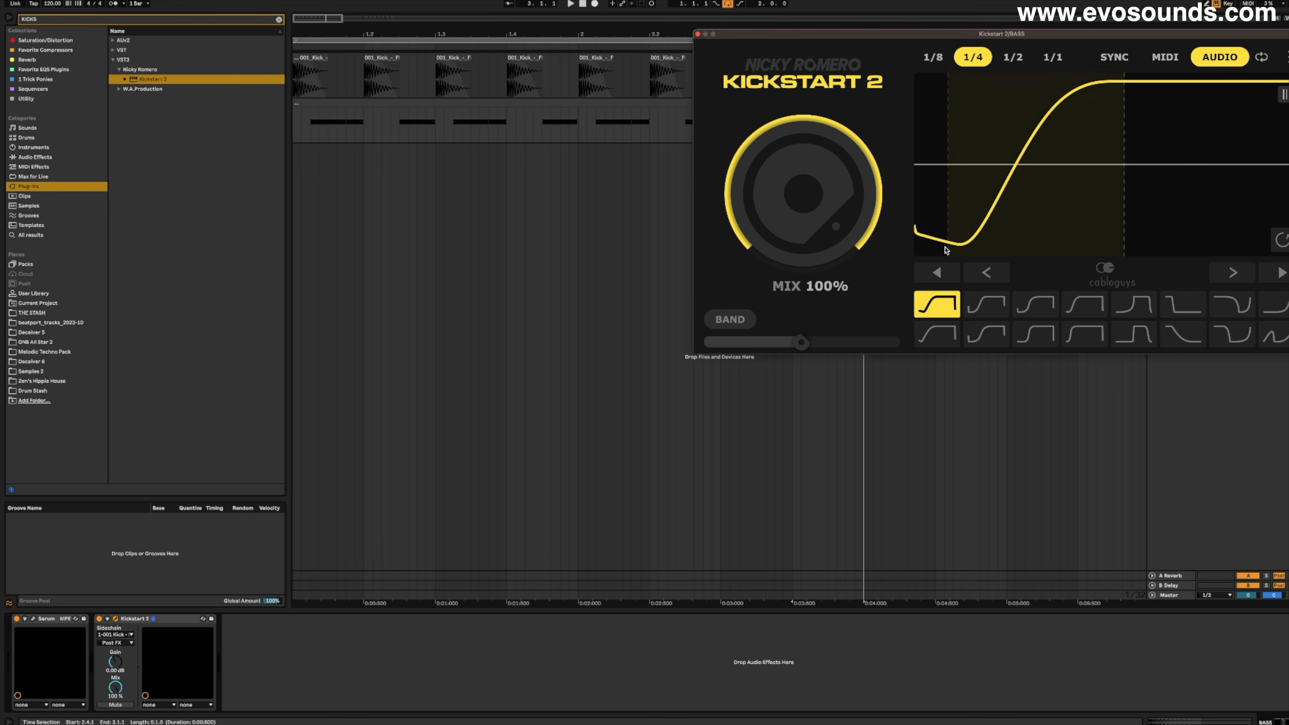
- Delay the rise of the Kickstart 2 ducking curve slightly while the loop plays
key(space)
mouse_move(991, 218)
mouse_down()
mouse_move(1044, 218)
mouse_move(1010, 215)
mouse_up()
key(space)
- Open the bass clip and limit the Kickstart 2 ducking to the band below 164 Hz, closing the plug-in window
double_click(417, 103)
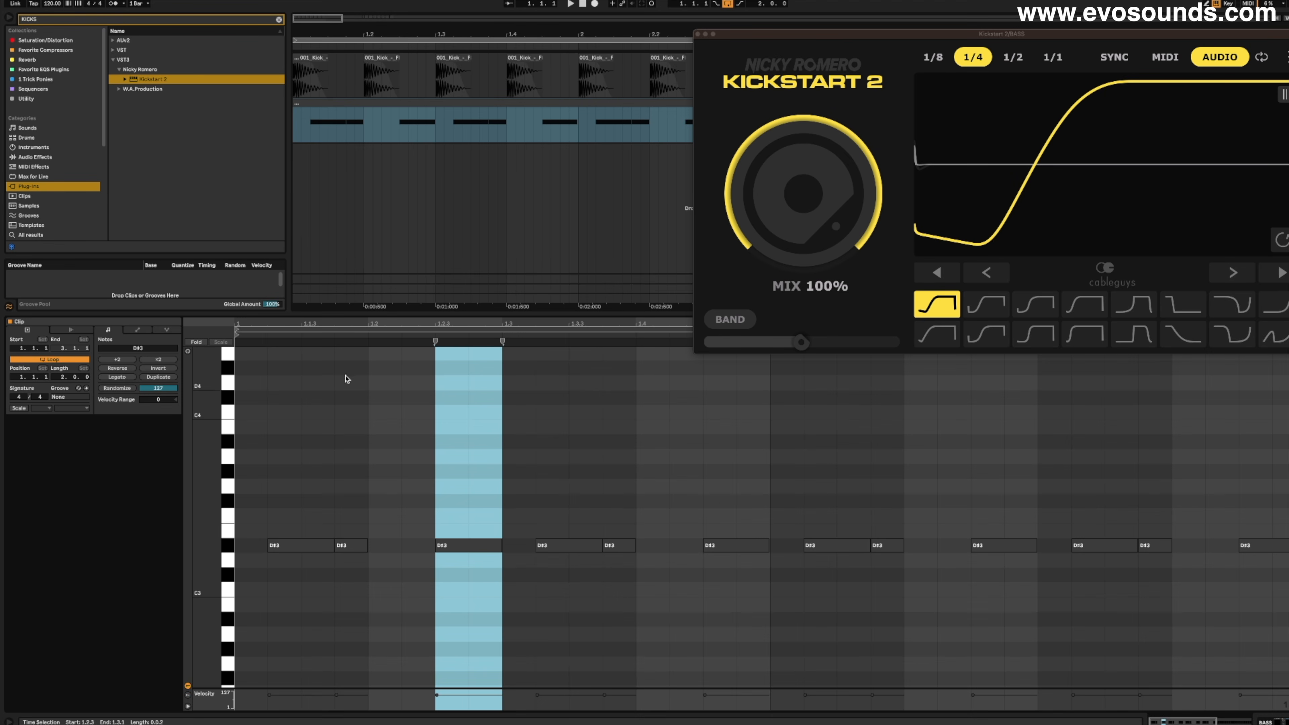
key(space)
click(748, 323)
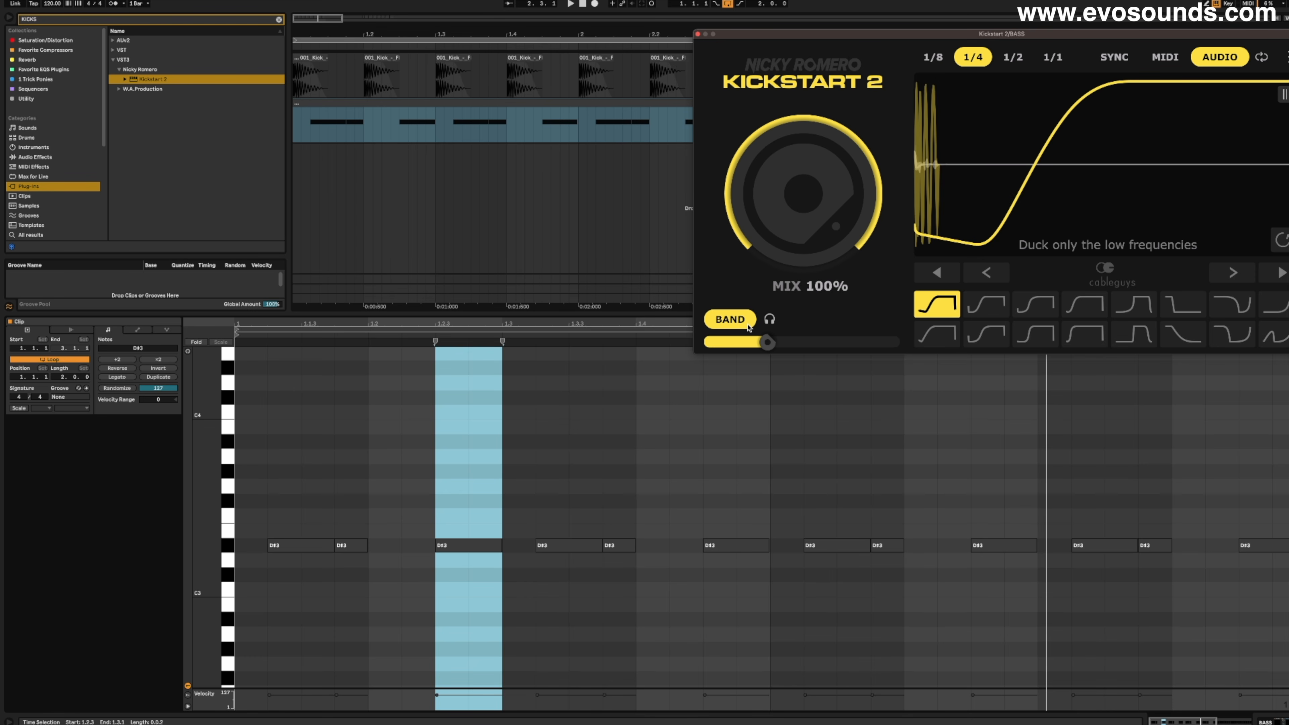
mouse_move(749, 340)
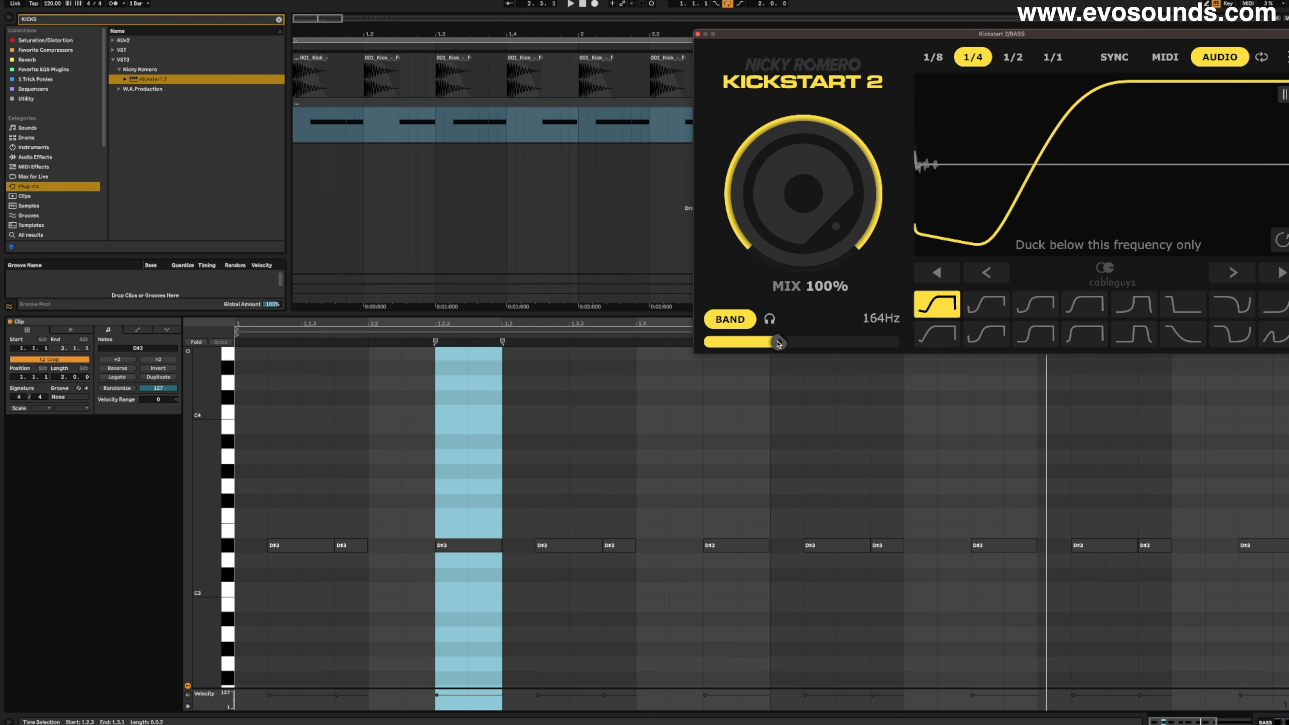
click(698, 35)
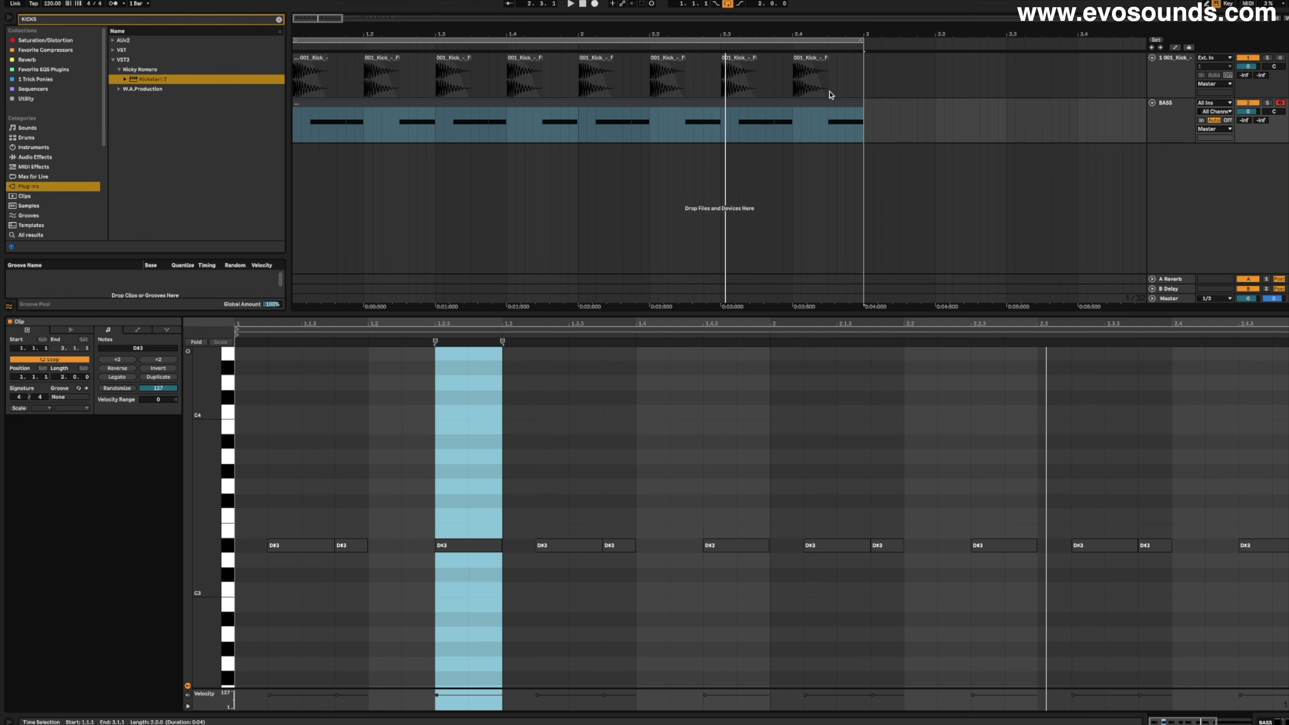
- Play the kick and bass loop, and switch from the bass notes to the BASS track's devices
key(space)
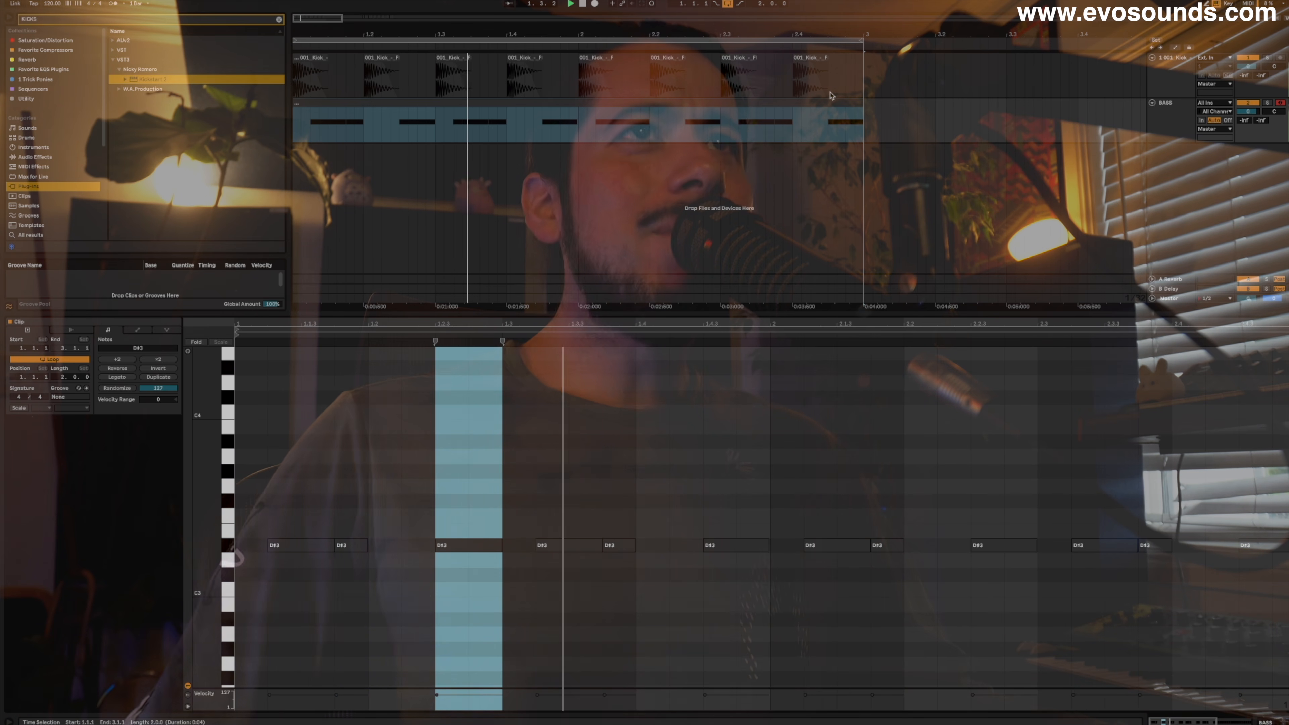
key(space)
key(shift+Tab)
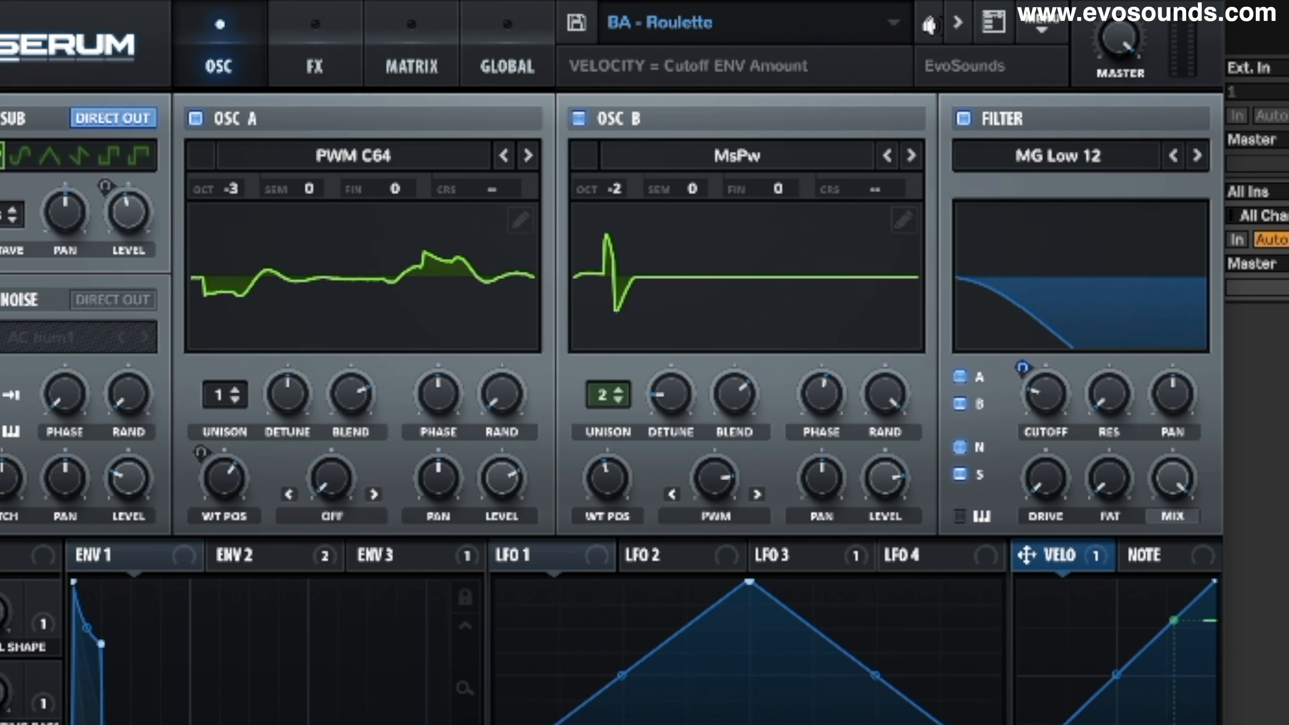
- Switch the Serum bass to the BA - Rolling Sync preset, stop the loop and select the bass clip
click(930, 24)
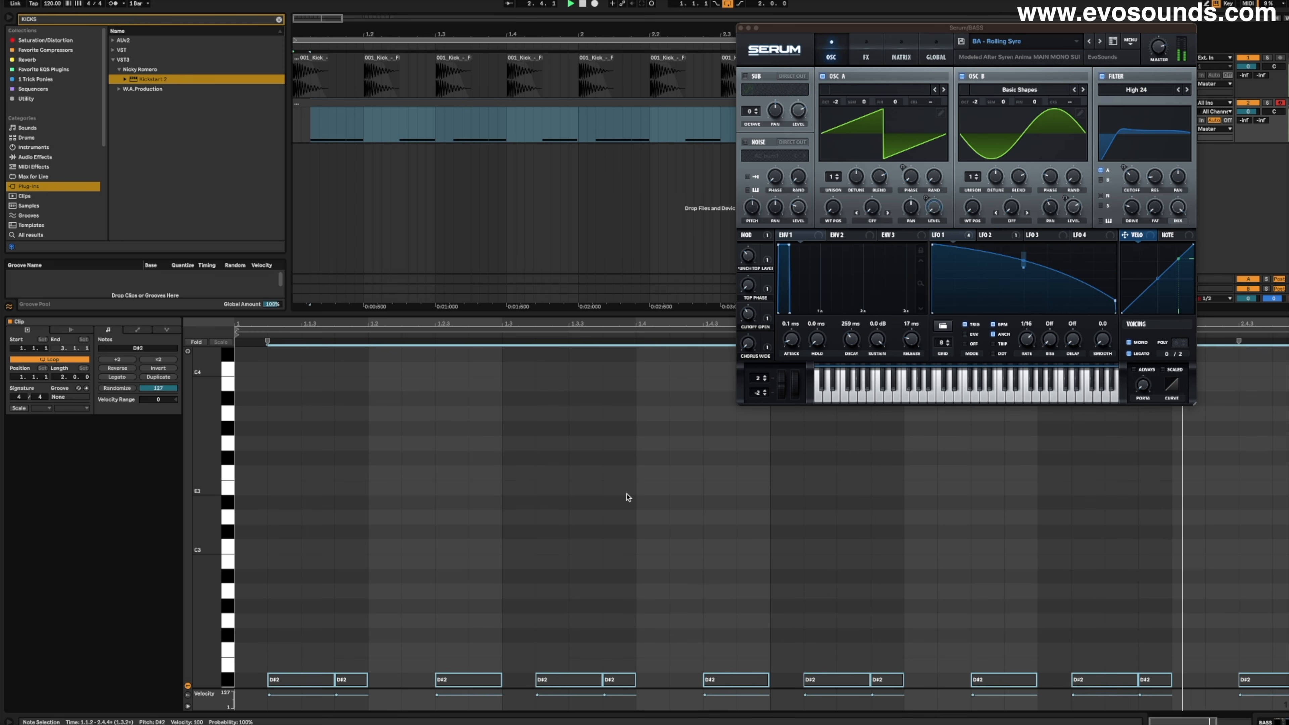
click(617, 521)
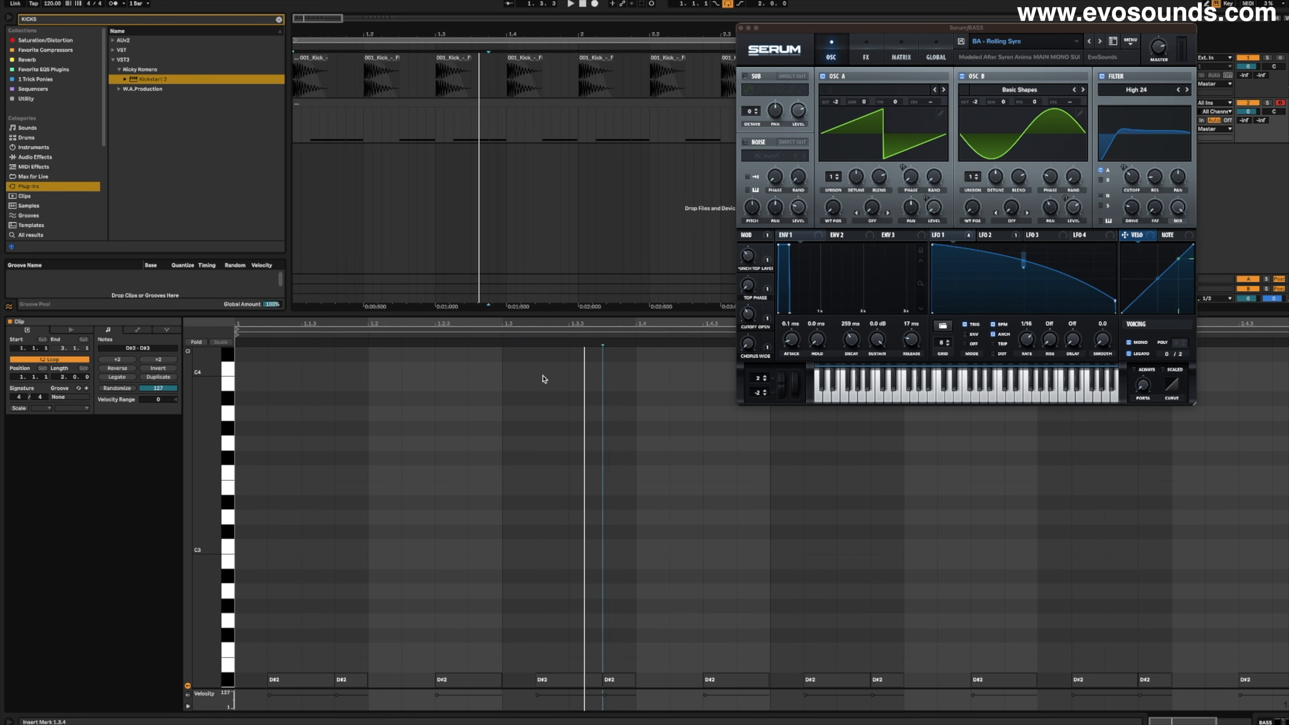
click(478, 103)
key(space)
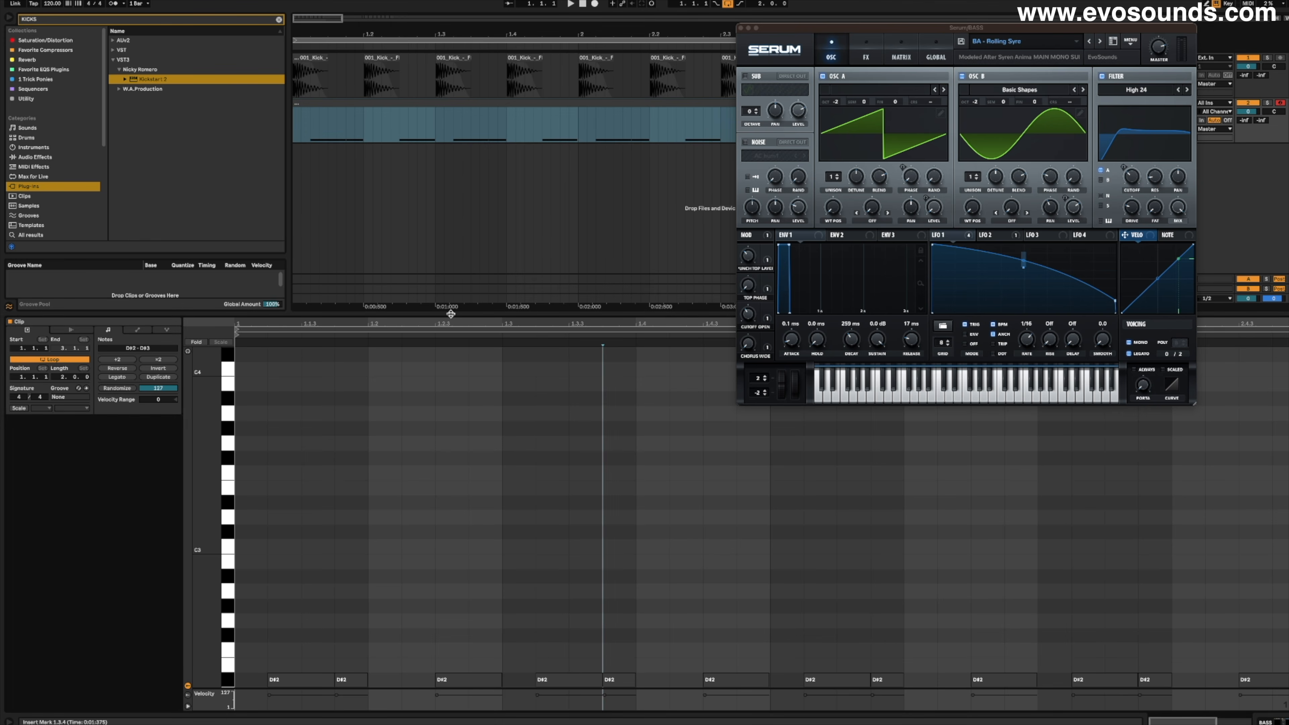
- Delete all the notes from the two-bar bass clip
drag(306, 595, 1274, 681)
drag(1270, 604, 240, 688)
key(Delete)
right_click(360, 577)
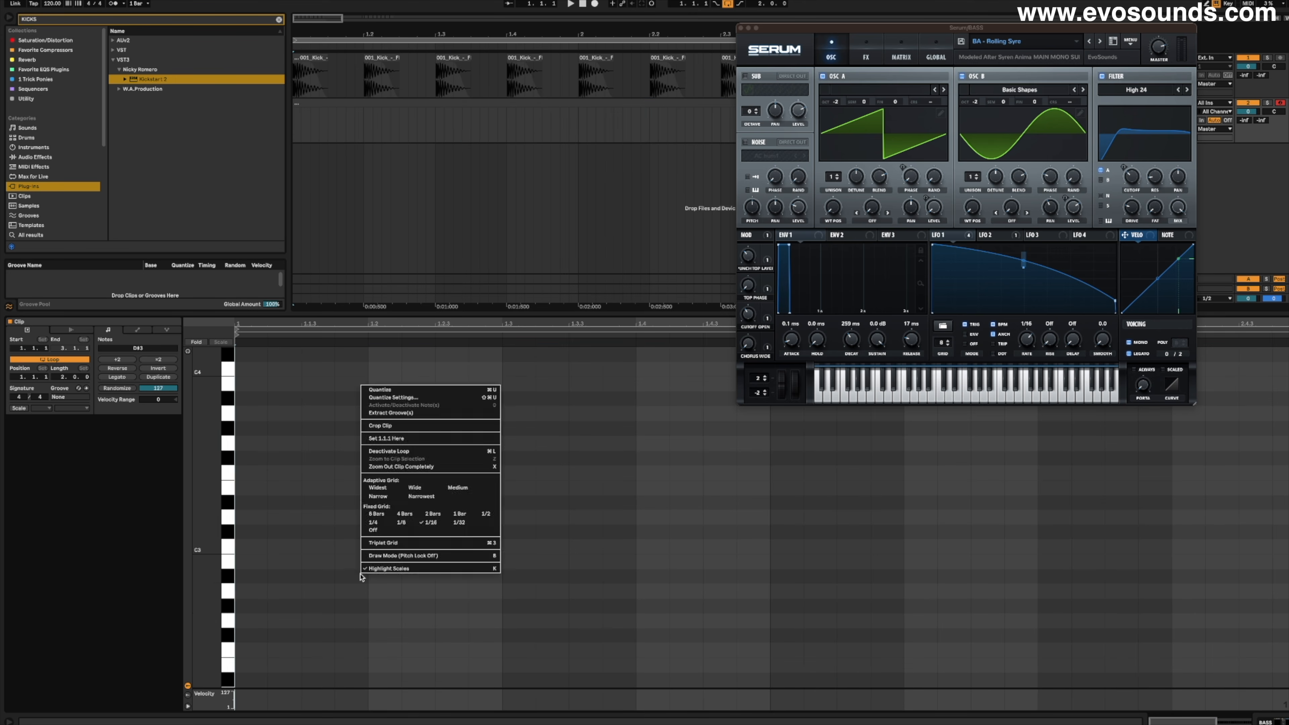
click(415, 531)
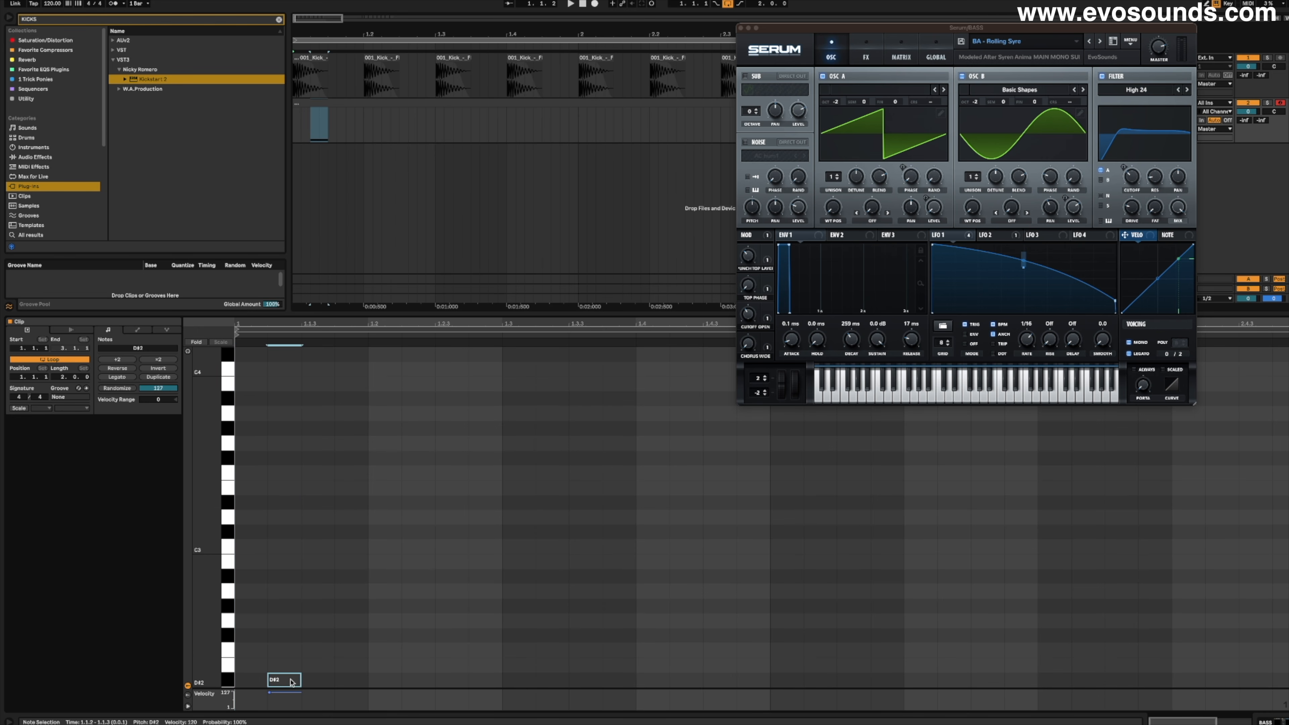
- Program a trance gallop of two D#3 sixteenths at the end of each beat across both bars, and audition it
mouse_move(295, 686)
mouse_down()
mouse_move(317, 687)
mouse_move(312, 702)
mouse_up()
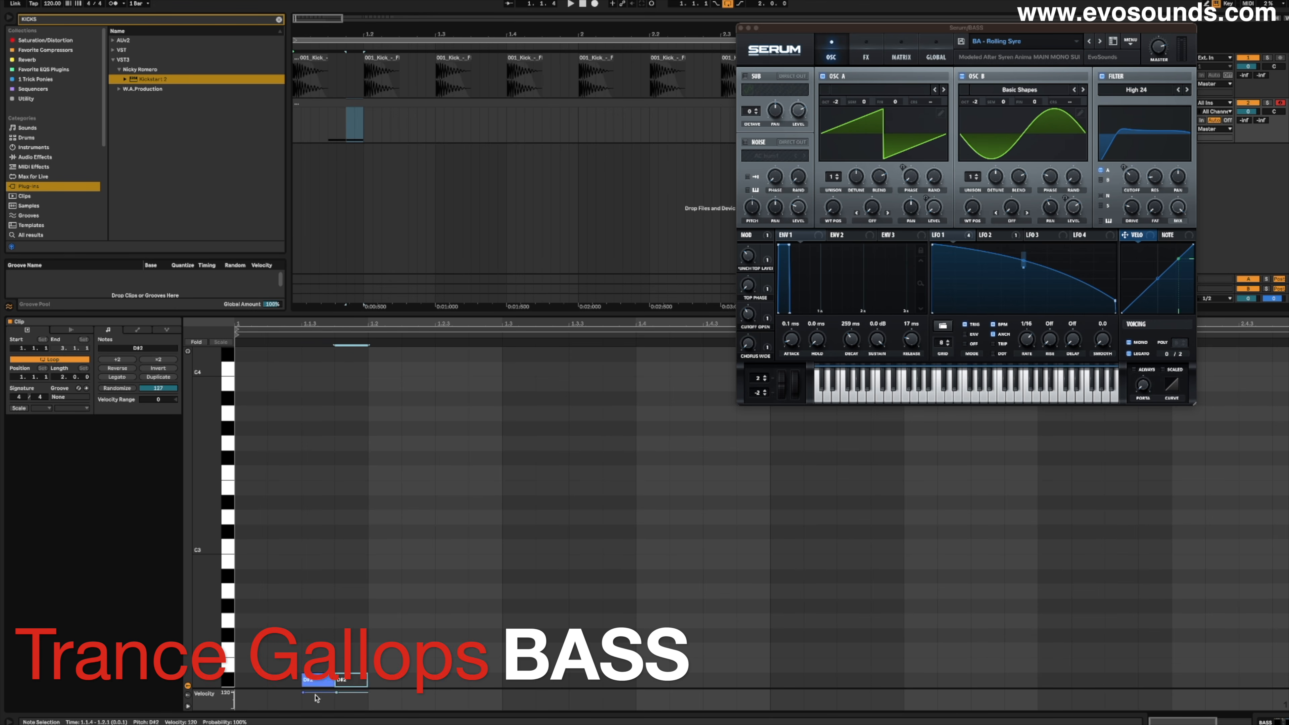
key(ctrl+a)
key(ctrl+d)
key(ctrl+d)
key(ctrl+d)
key(ctrl+d)
key(ctrl+d)
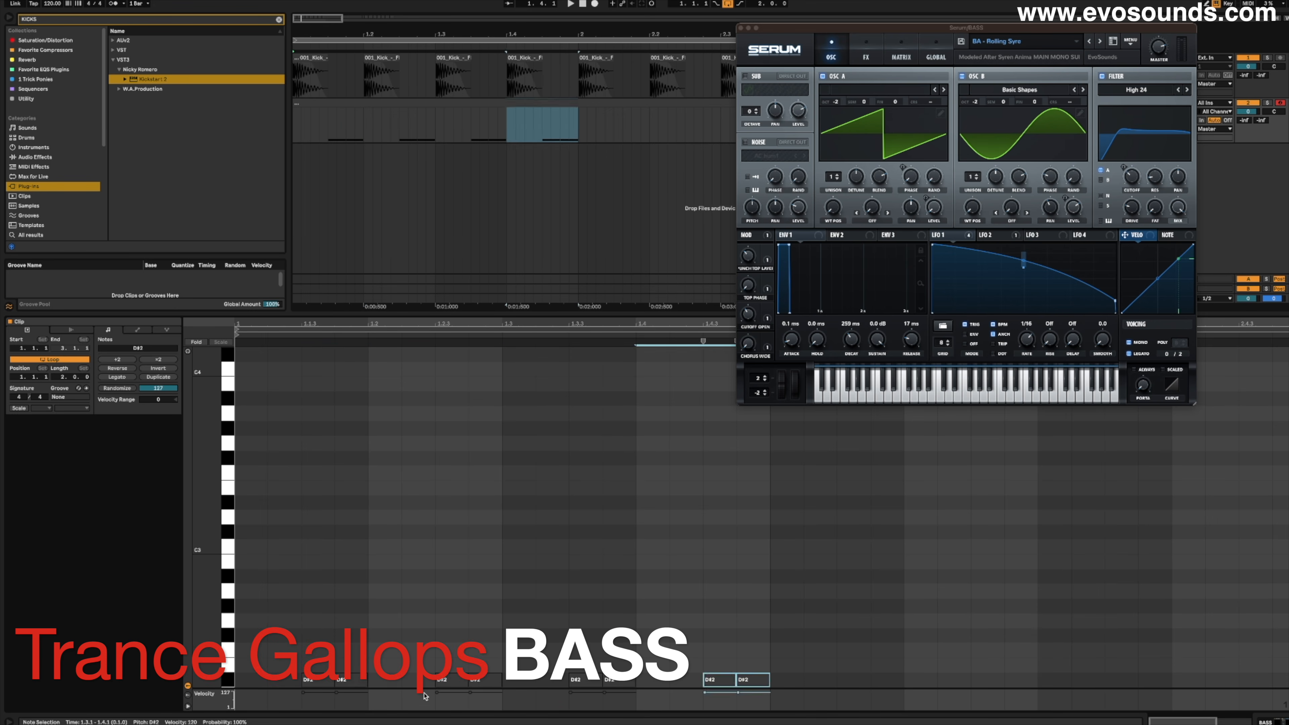
key(ctrl+d)
key(ctrl+d)
key(ctrl+d)
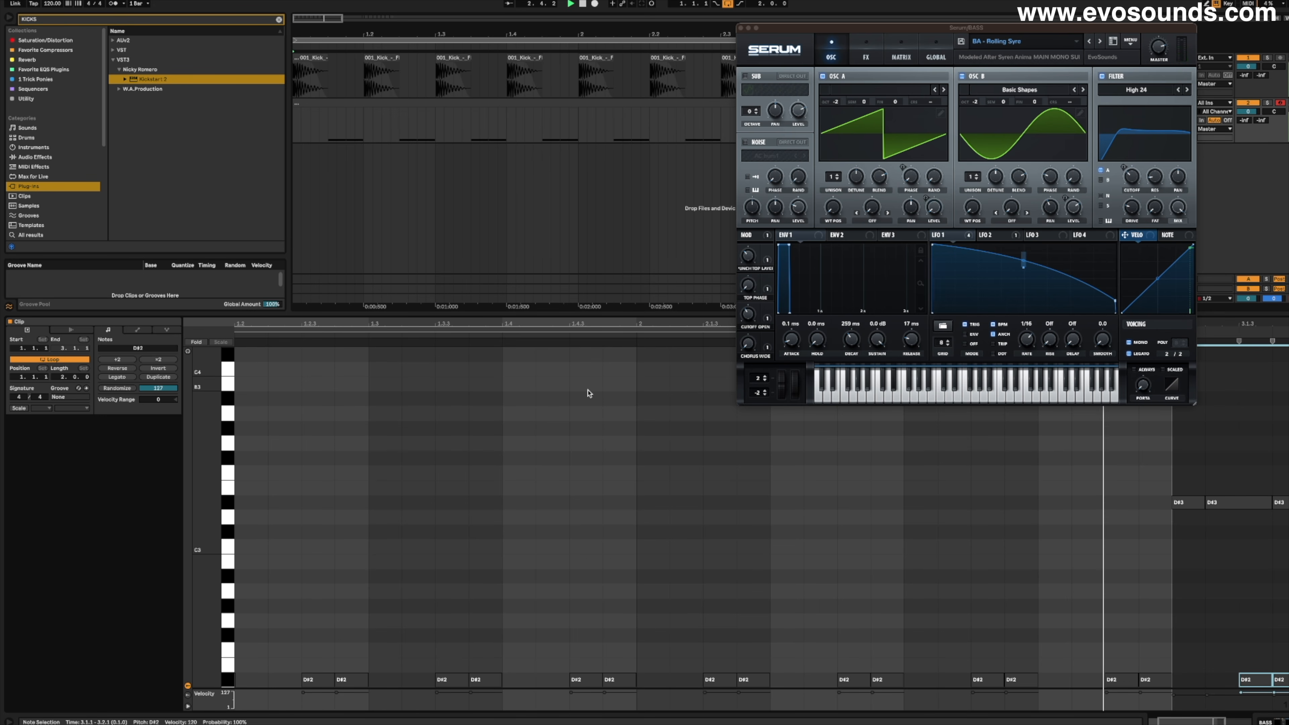
key(space)
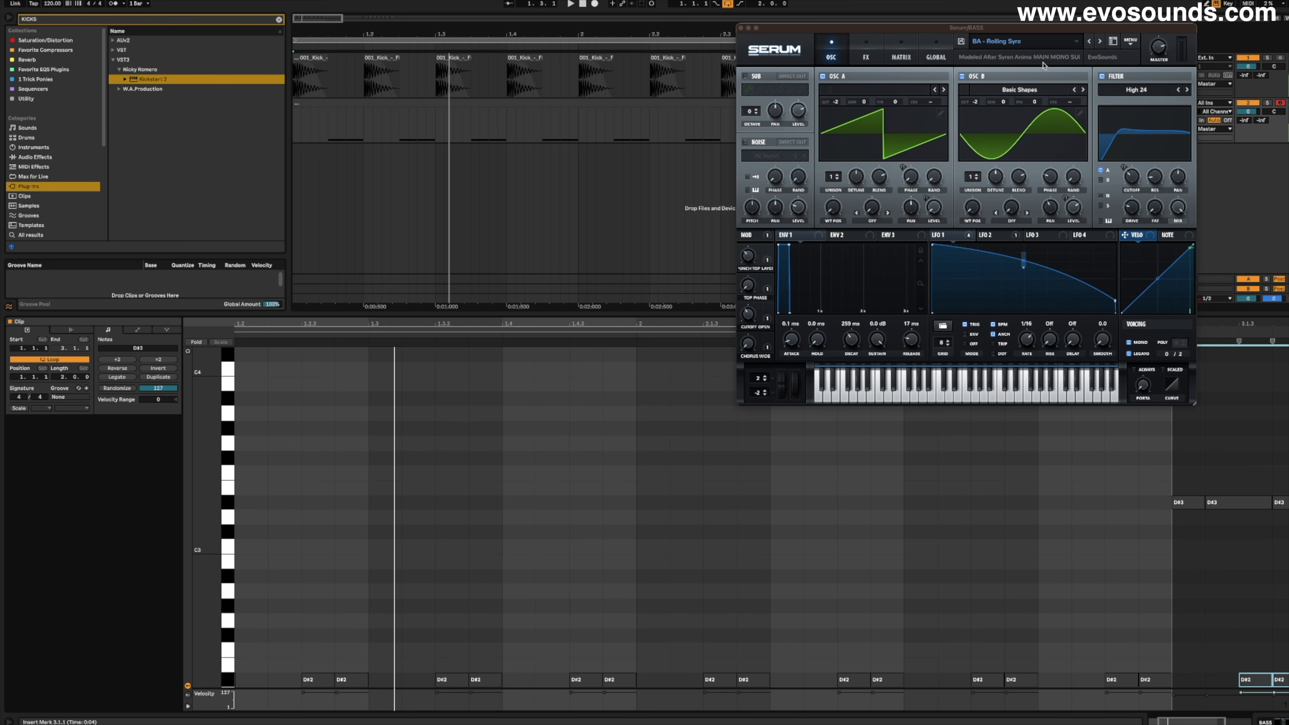
- Move the Serum window off the track controls and fill the gaps between the gallop notes with D#3 sixteenths
drag(1059, 27, 799, 79)
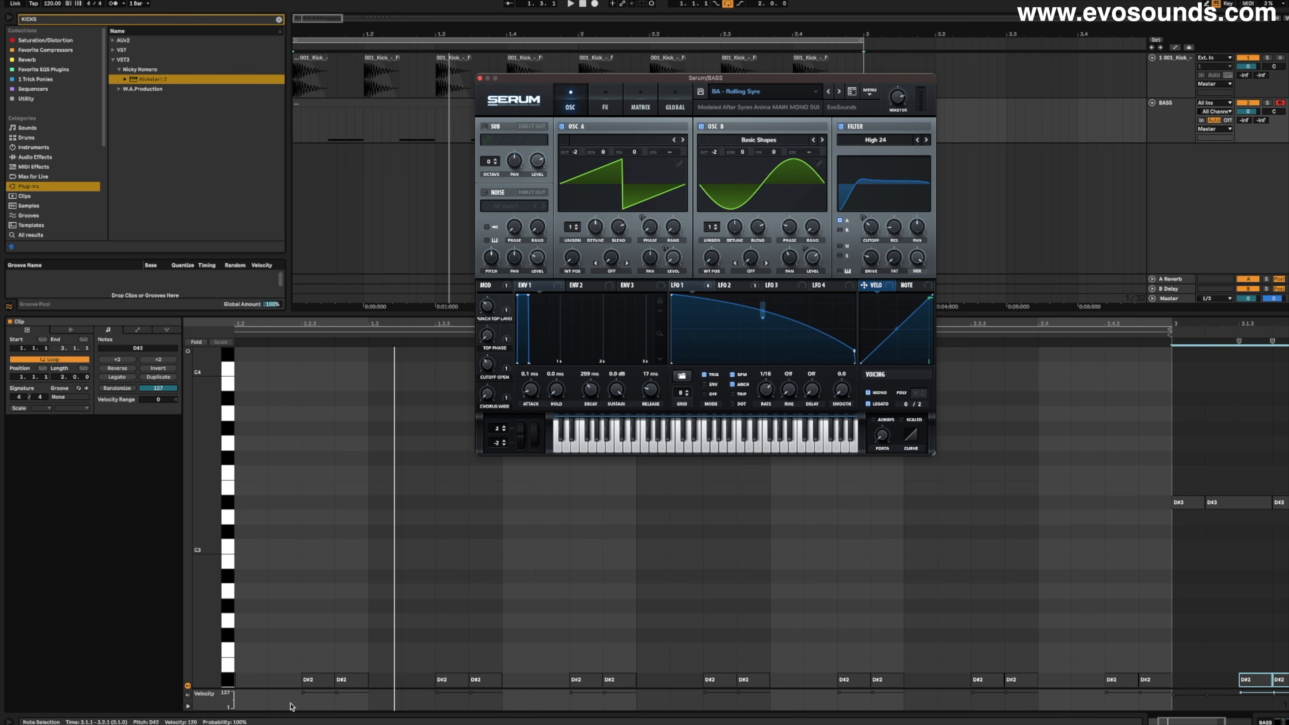
drag(261, 684, 284, 680)
drag(352, 655, 233, 683)
key(super+d)
key(super+d)
key(super+d)
key(super+d)
key(super+d)
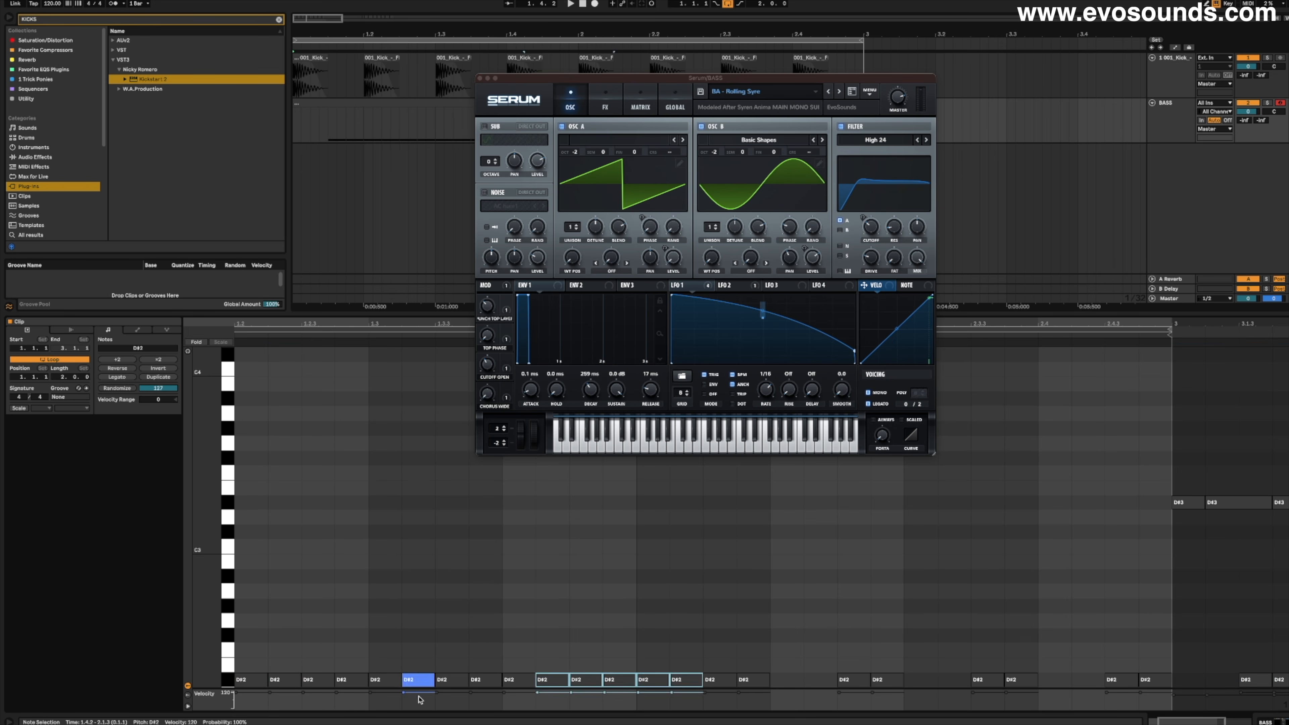
- Select all the sixteenth notes in the bass clip and transpose them up
key(super+a)
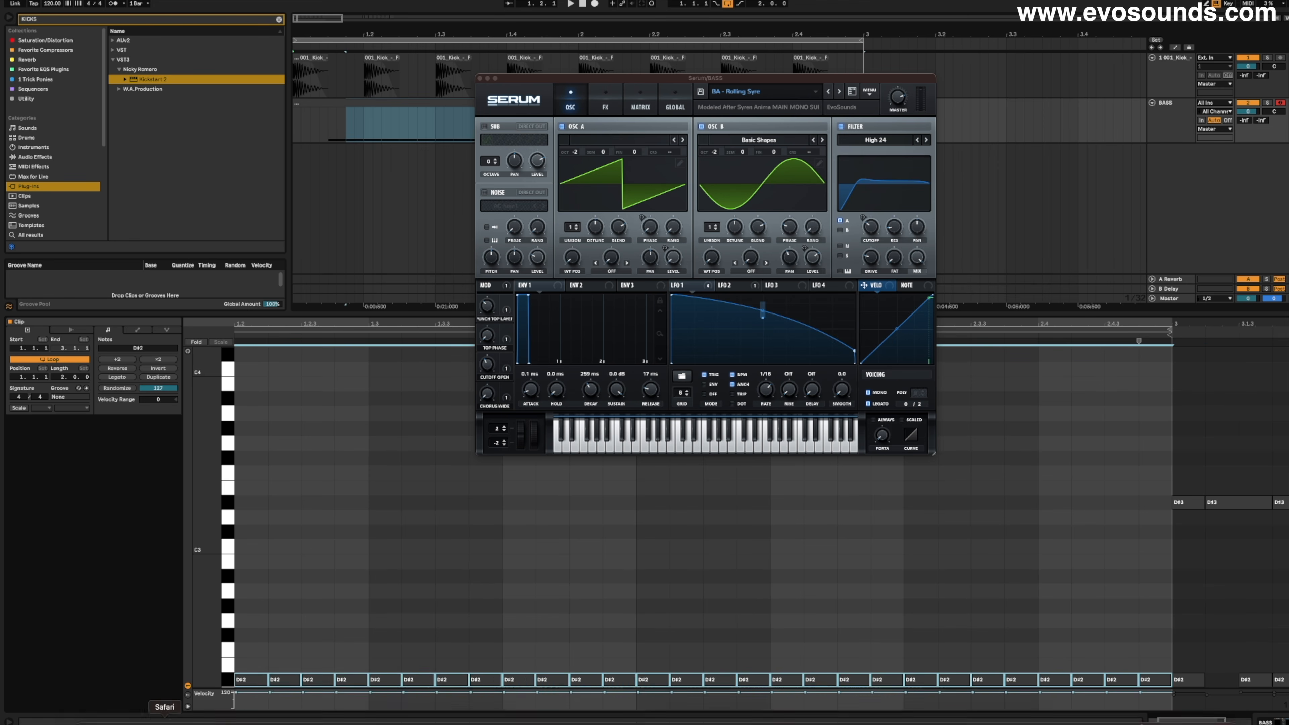
key(Up)
key(Up)
key(Up)
key(Up)
key(Up)
key(Up)
key(Up)
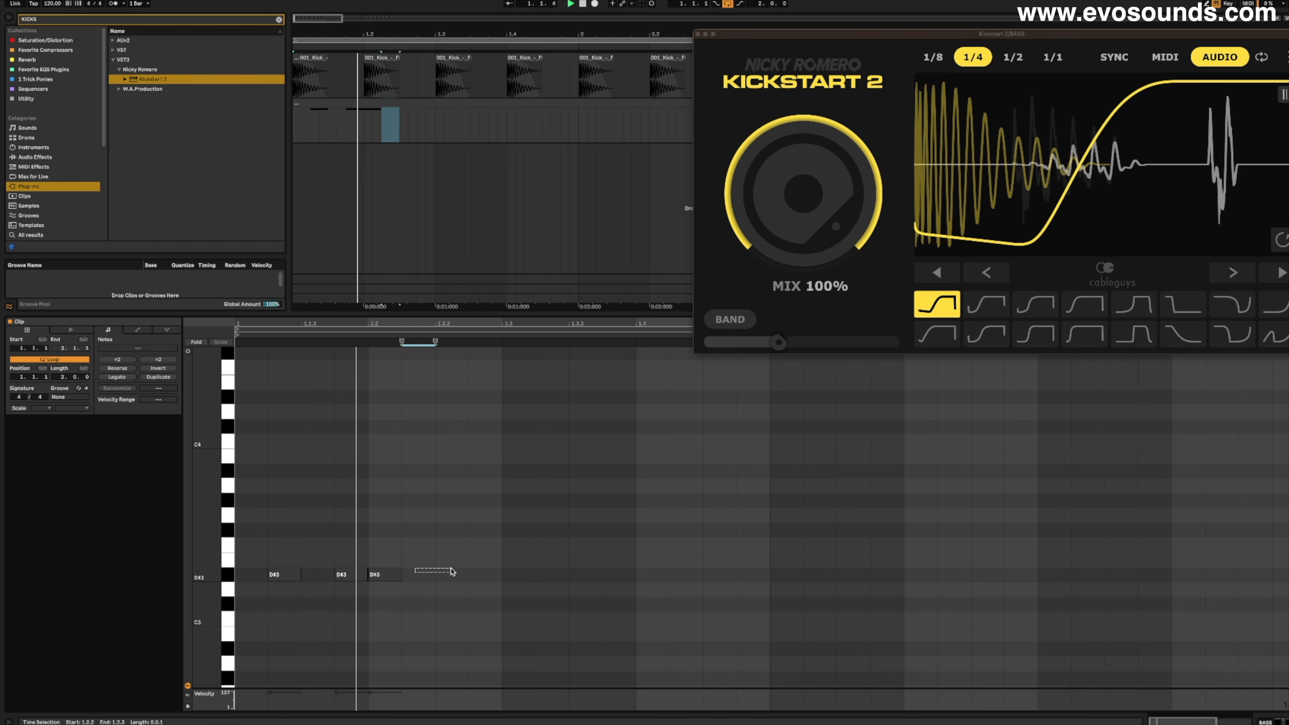
- Extend the D#3 at 1.1.2 to an eighth note and raise the D#3 at 1.2.3 an octave to D#4 with playback running
drag(302, 577, 343, 588)
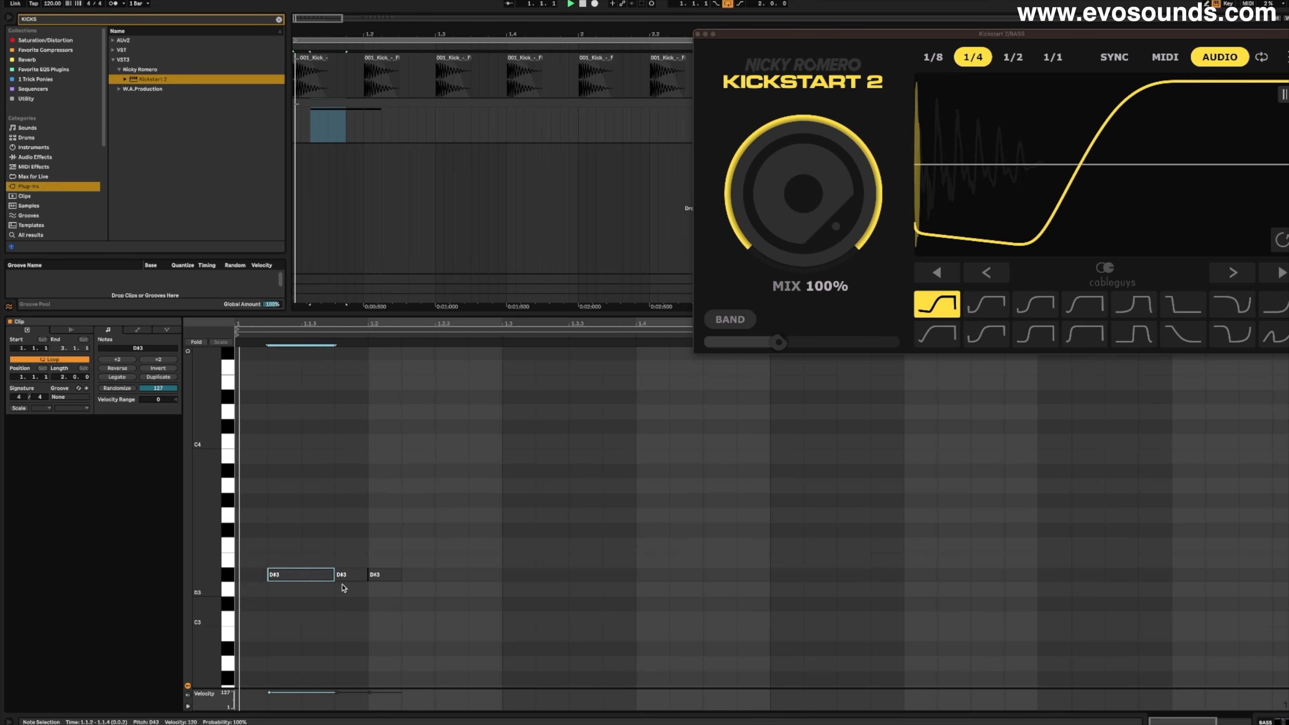
click(383, 575)
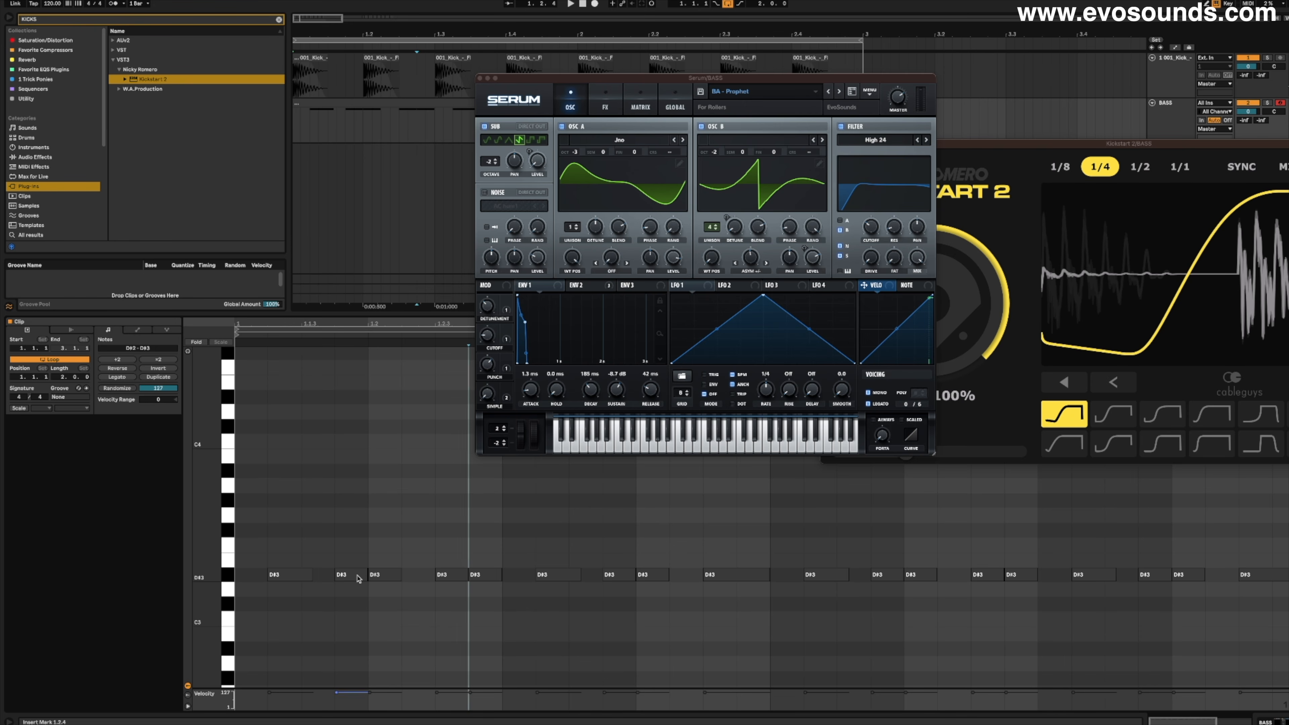
click(454, 575)
key(space)
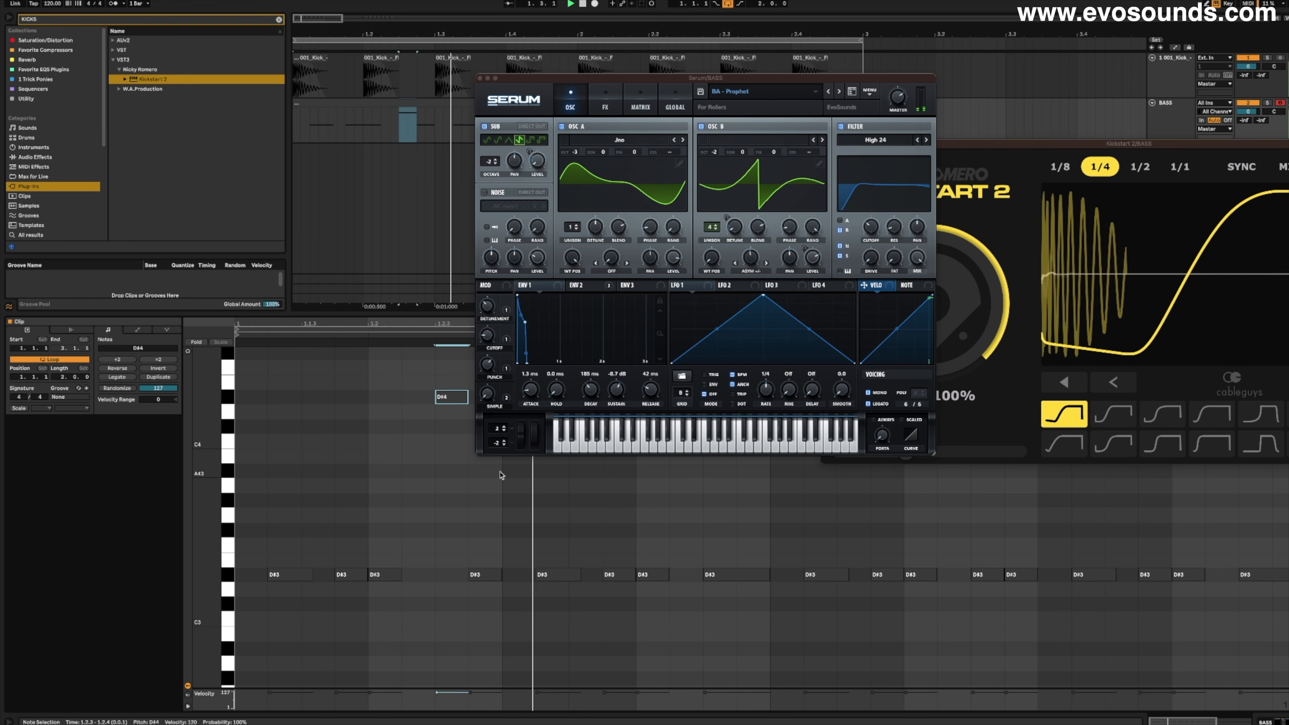
- Raise the D#3 note at 2.2.3 an octave to D#4, closing the Serum and Kickstart 2 windows
click(481, 79)
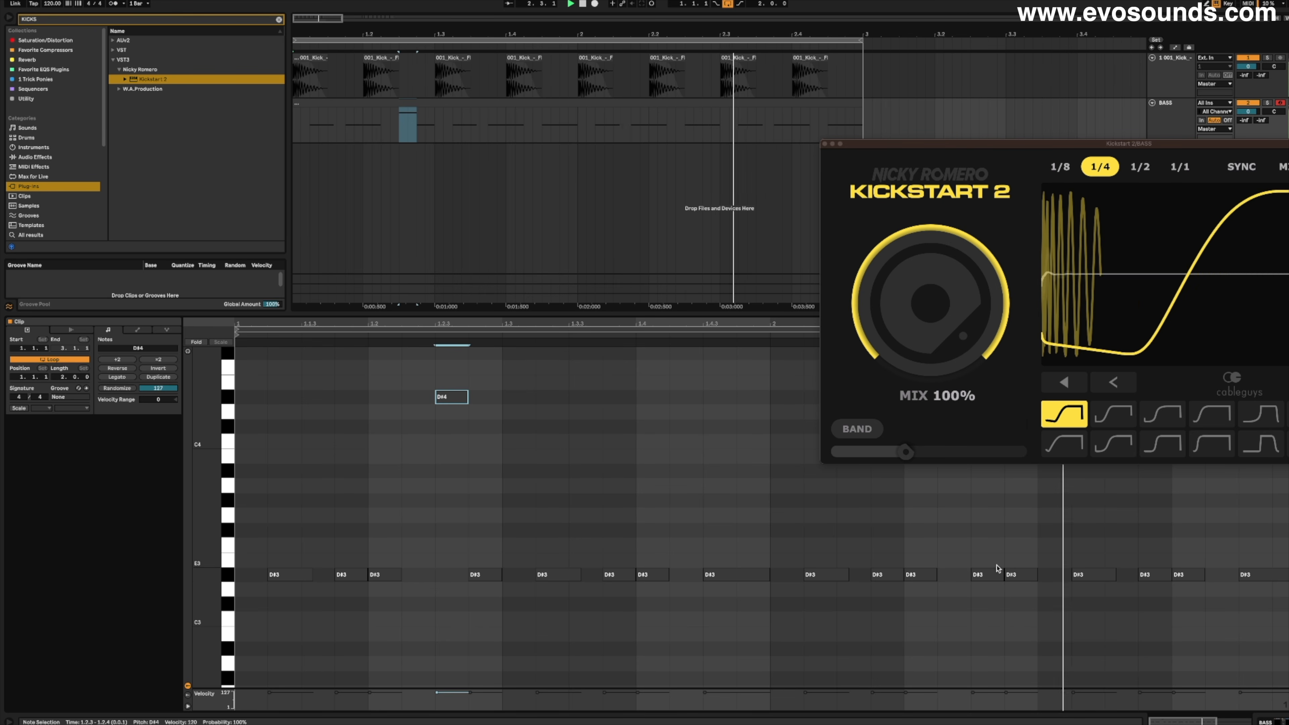
double_click(995, 578)
key(space)
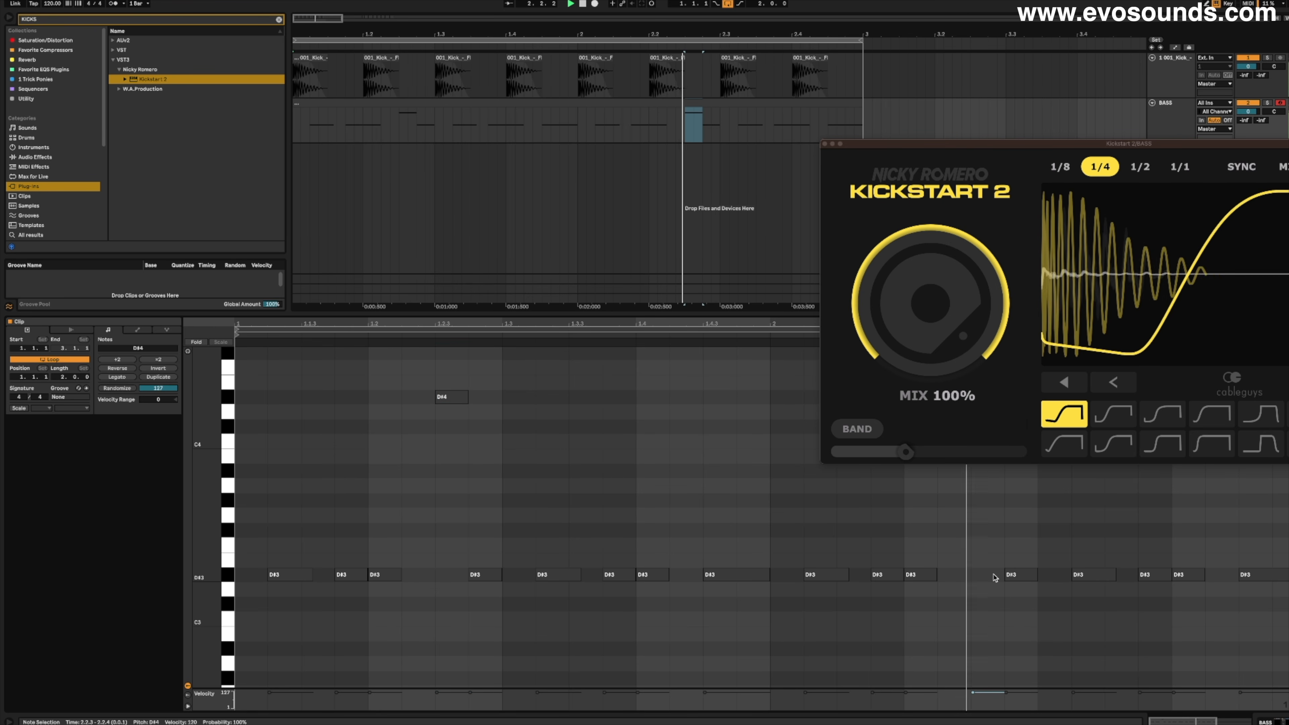
click(825, 144)
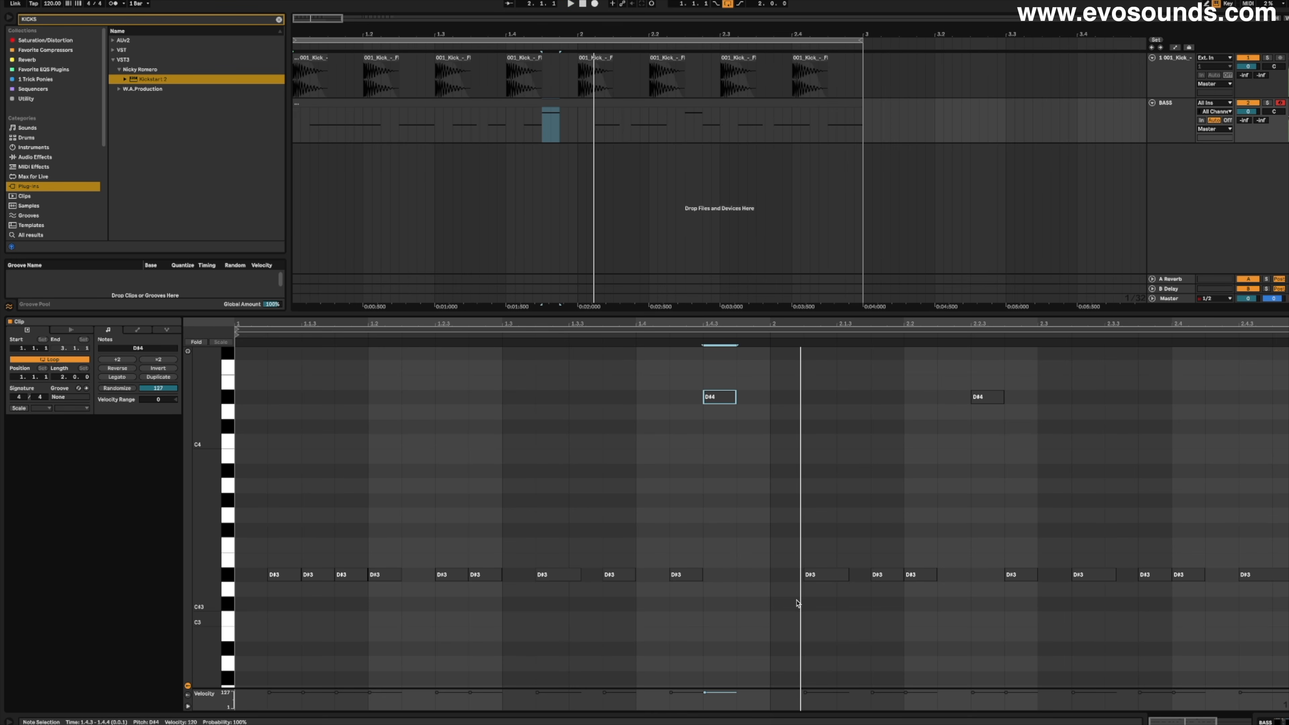
- Add a D#3 note at 1.4.4 and replace the second bar of the bass line with a copy of the first
key(space)
click(748, 577)
drag(778, 596, 1284, 350)
key(Delete)
drag(772, 611, 205, 296)
key(super+d)
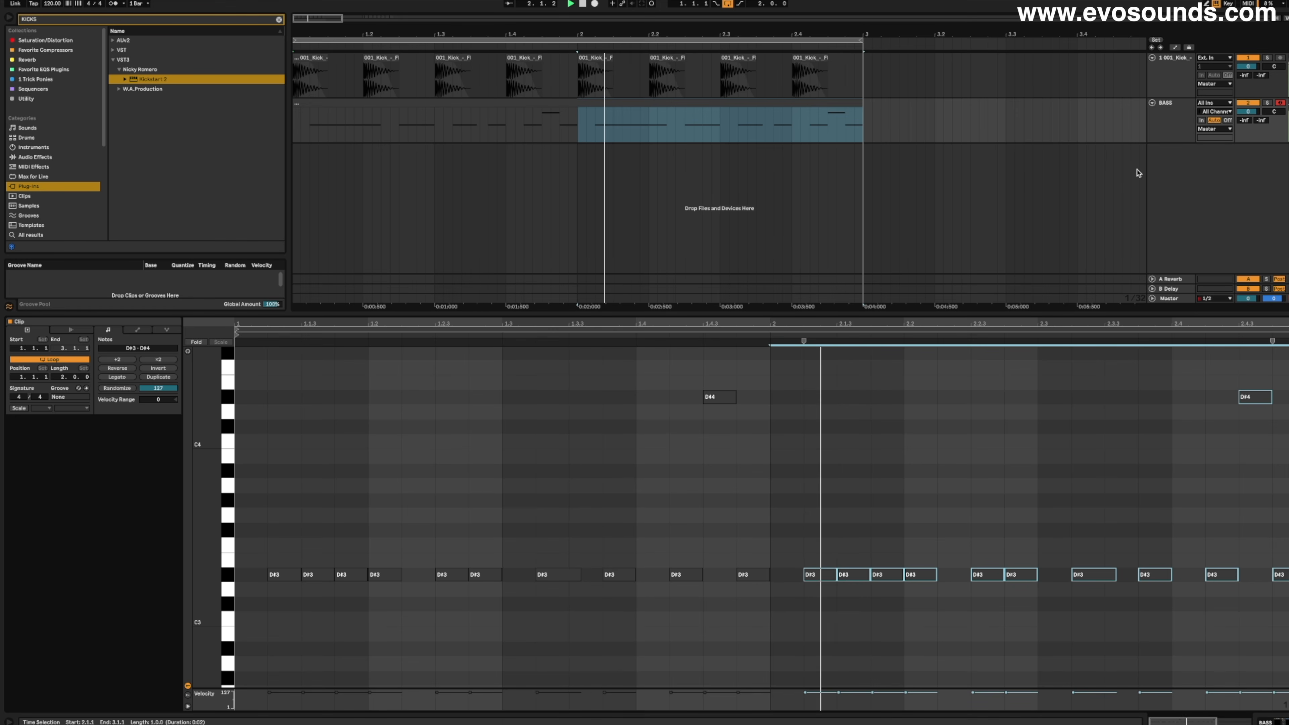
- Browse the BASS track's Serum presets on to BA - Nostradamus during playback, and return to the bass clip's notes
double_click(1180, 131)
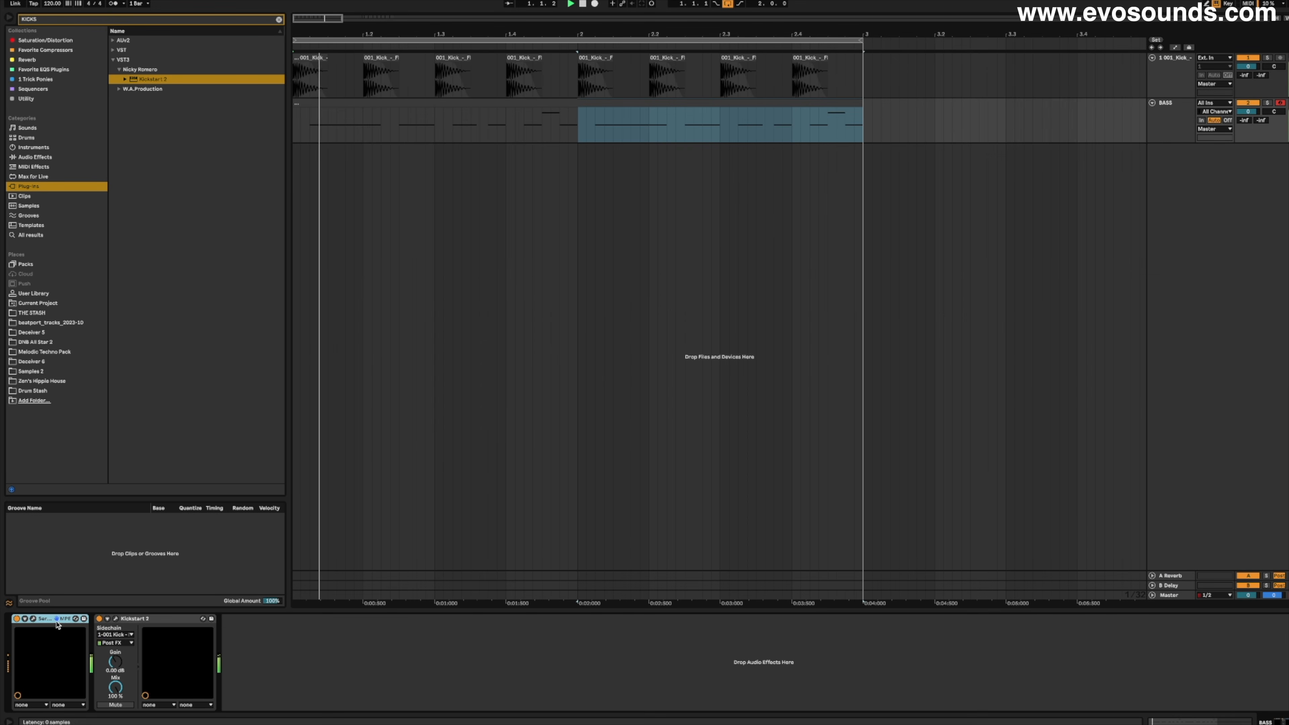
click(33, 620)
click(829, 91)
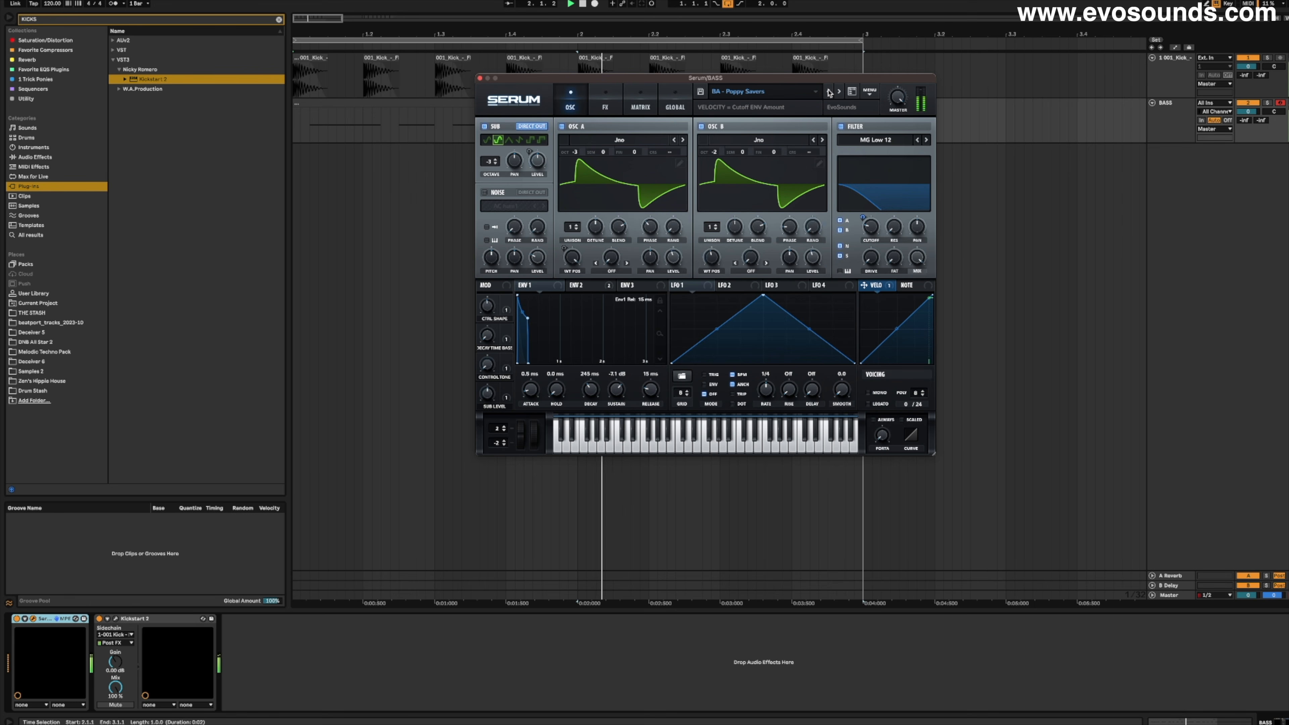
click(828, 91)
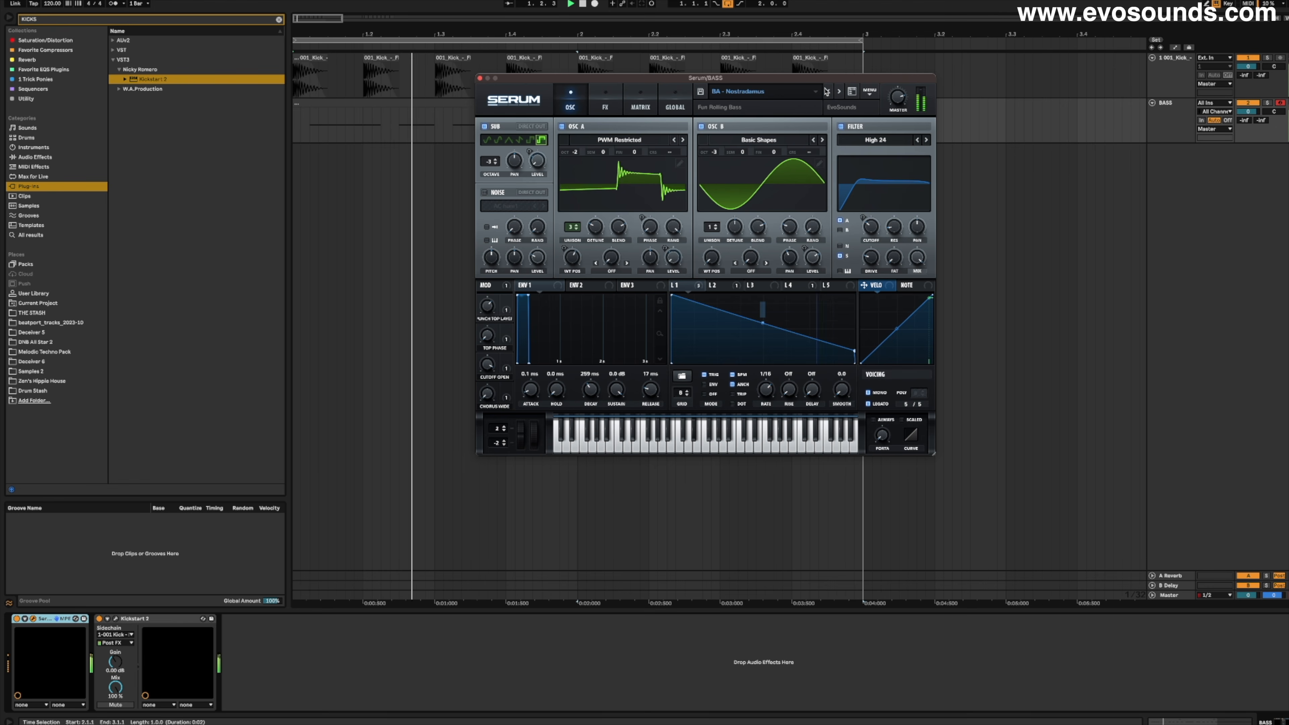
click(480, 79)
double_click(481, 108)
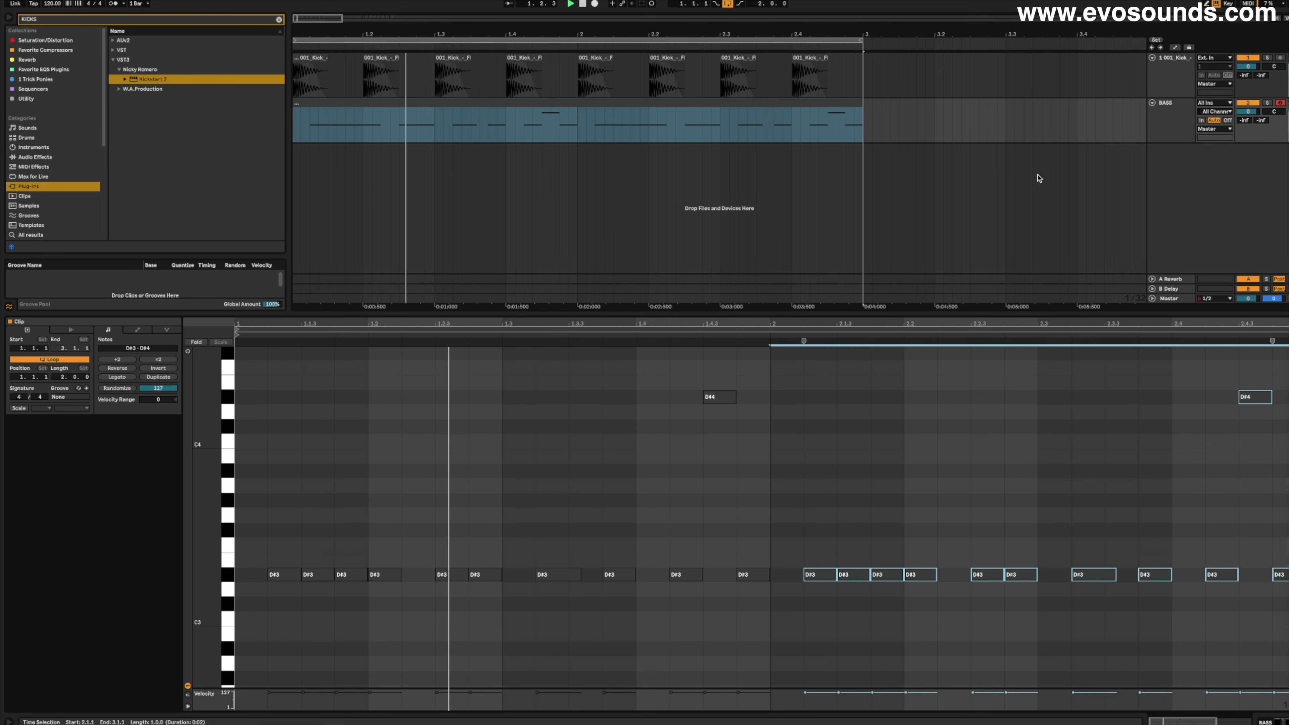
- Insert a MIDI track named 909 below BASS and clear the browser search within the Drums category
click(1170, 116)
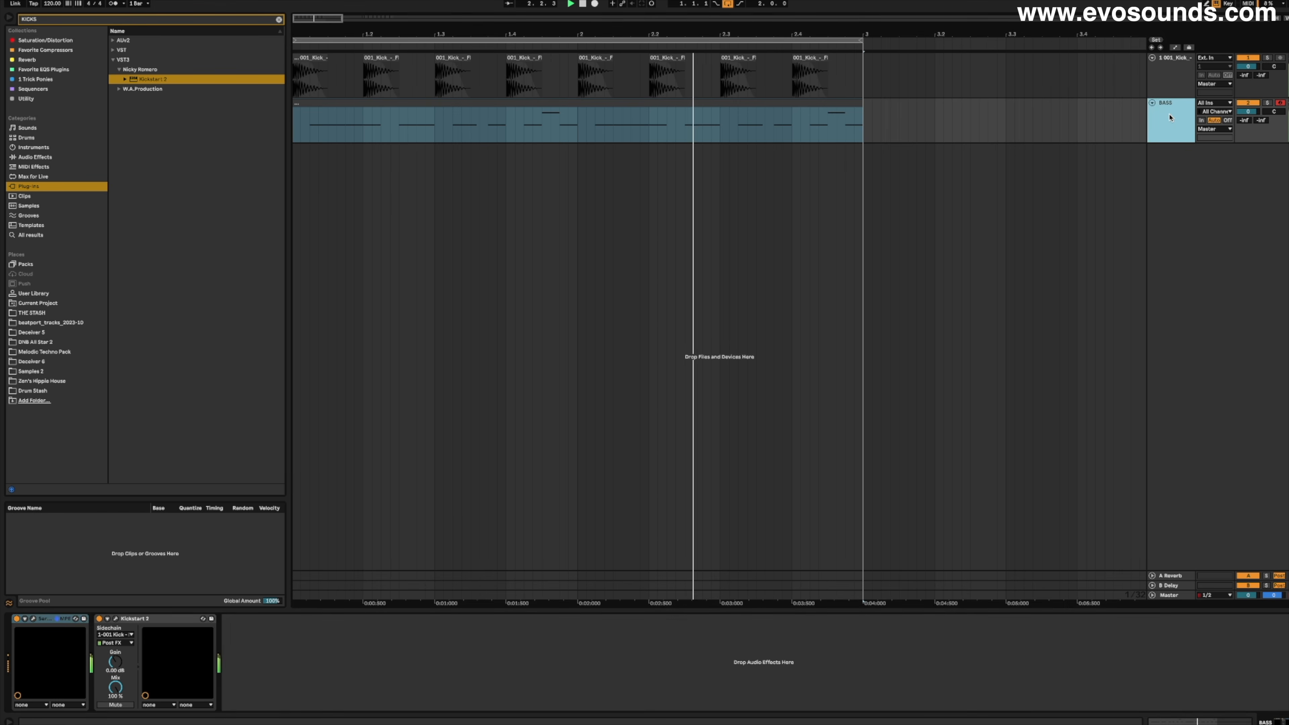
key(super+shift+t)
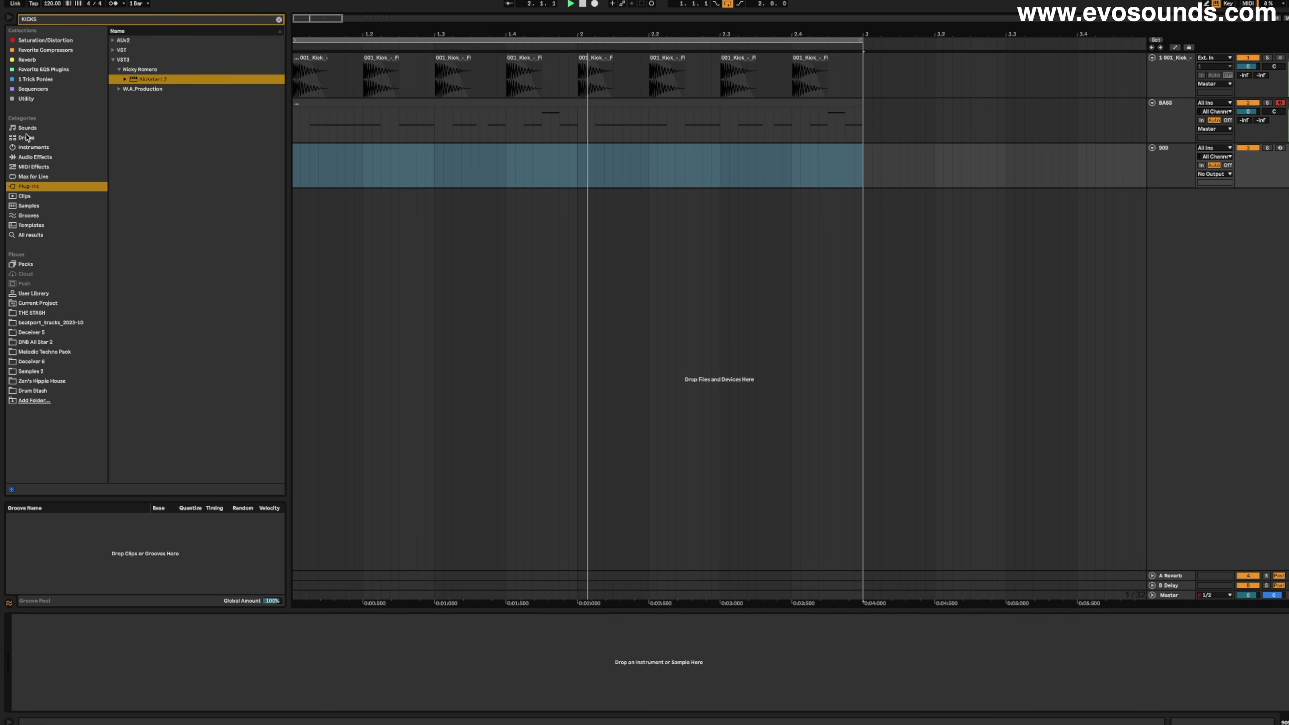
click(26, 137)
click(278, 19)
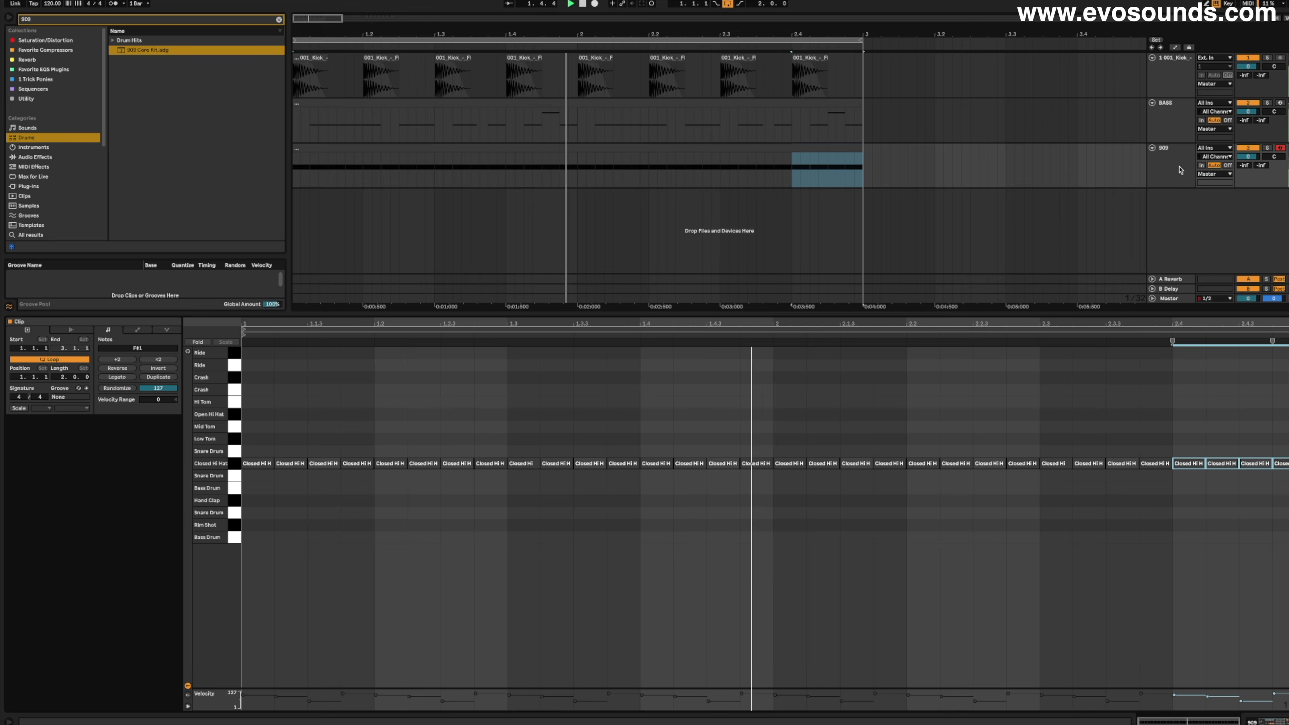
- Search the audio effects for AUTOPAN and adjust the effect on the 909 track
key(shift+Tab)
click(279, 19)
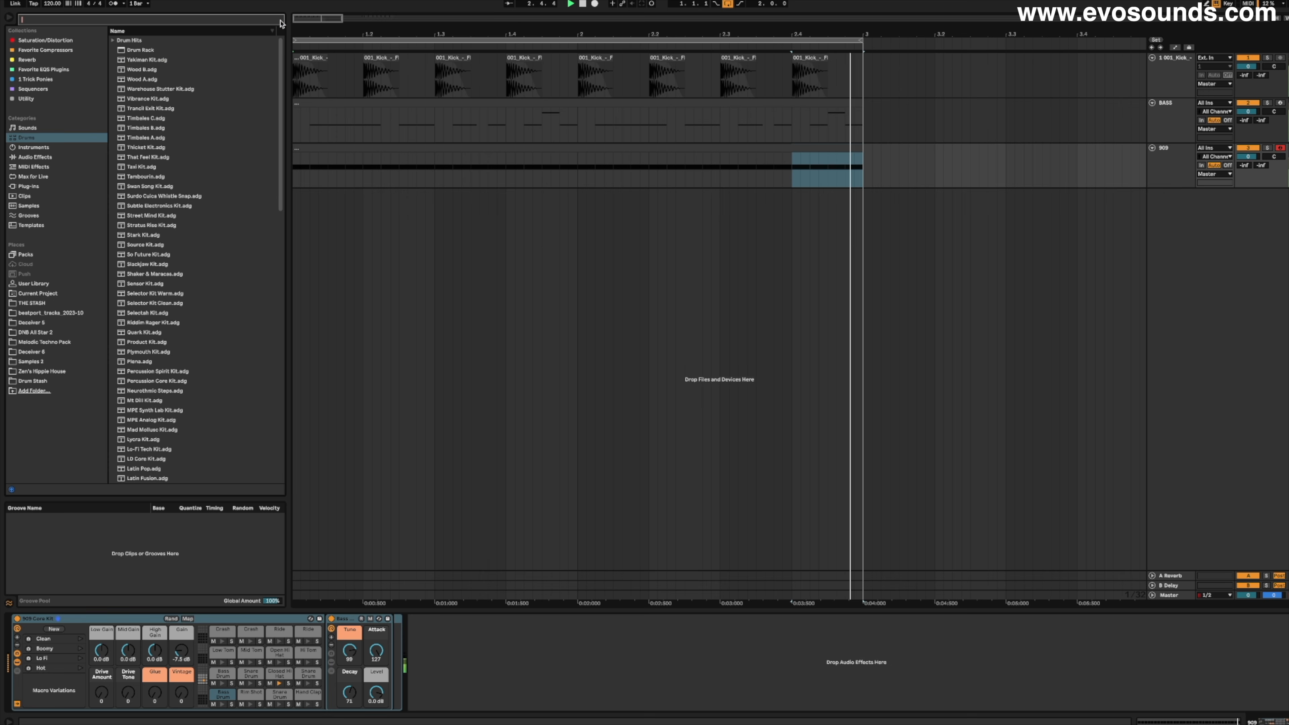
text(AUTOPAN)
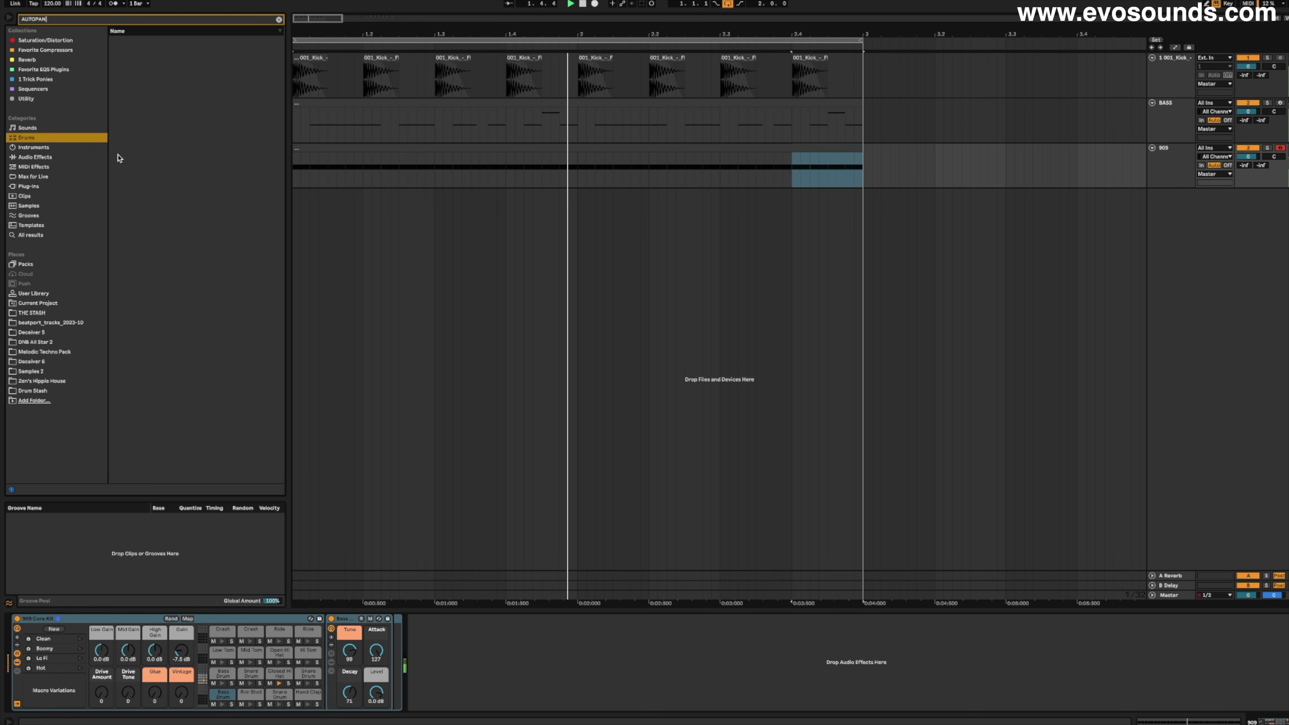
click(62, 158)
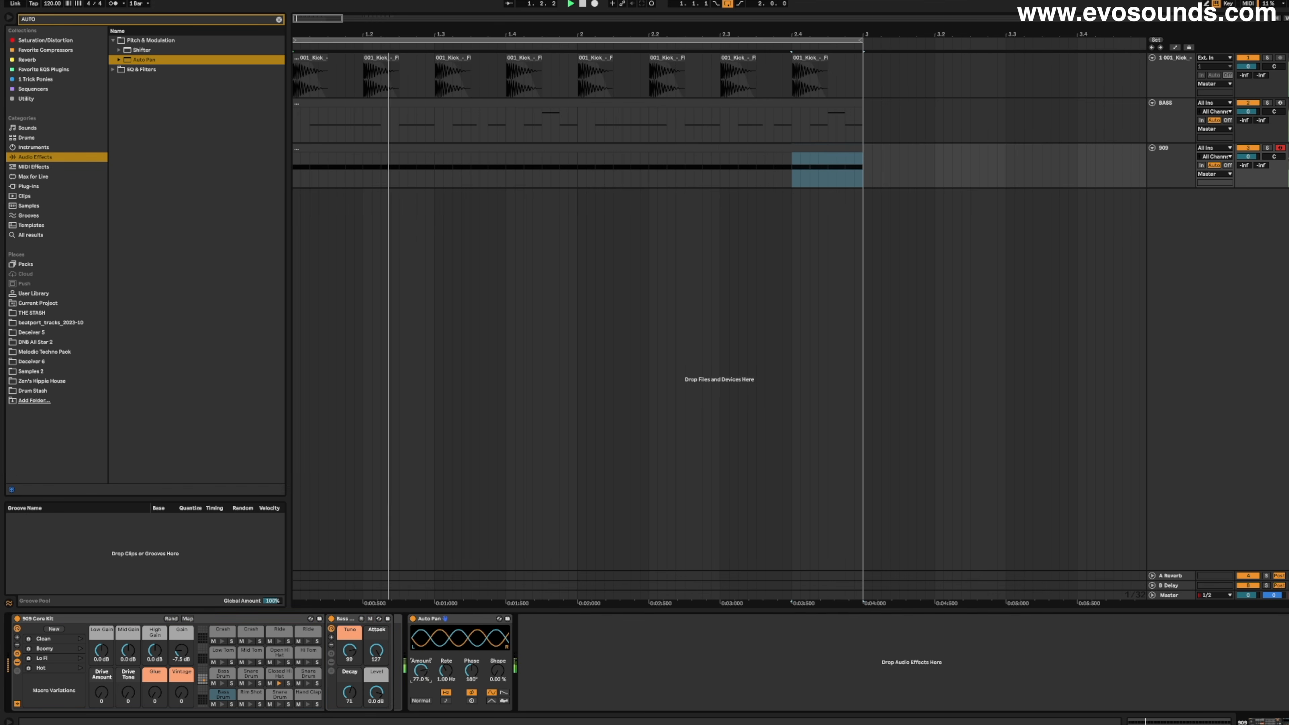
drag(421, 671, 442, 645)
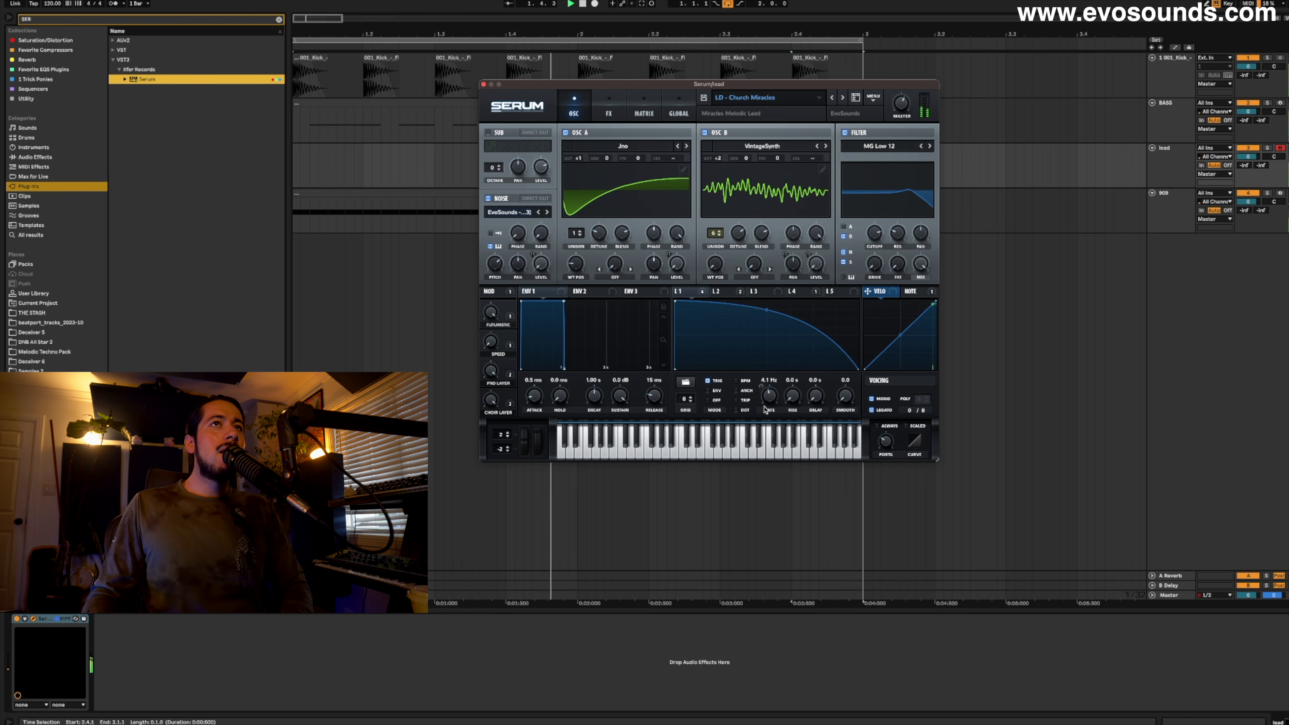
- Raise the LFO 1 rate of the LD - Church Miracles lead to 7.5 Hz, and try the pitch wheel on LD - Eternal Universe
drag(768, 403, 776, 387)
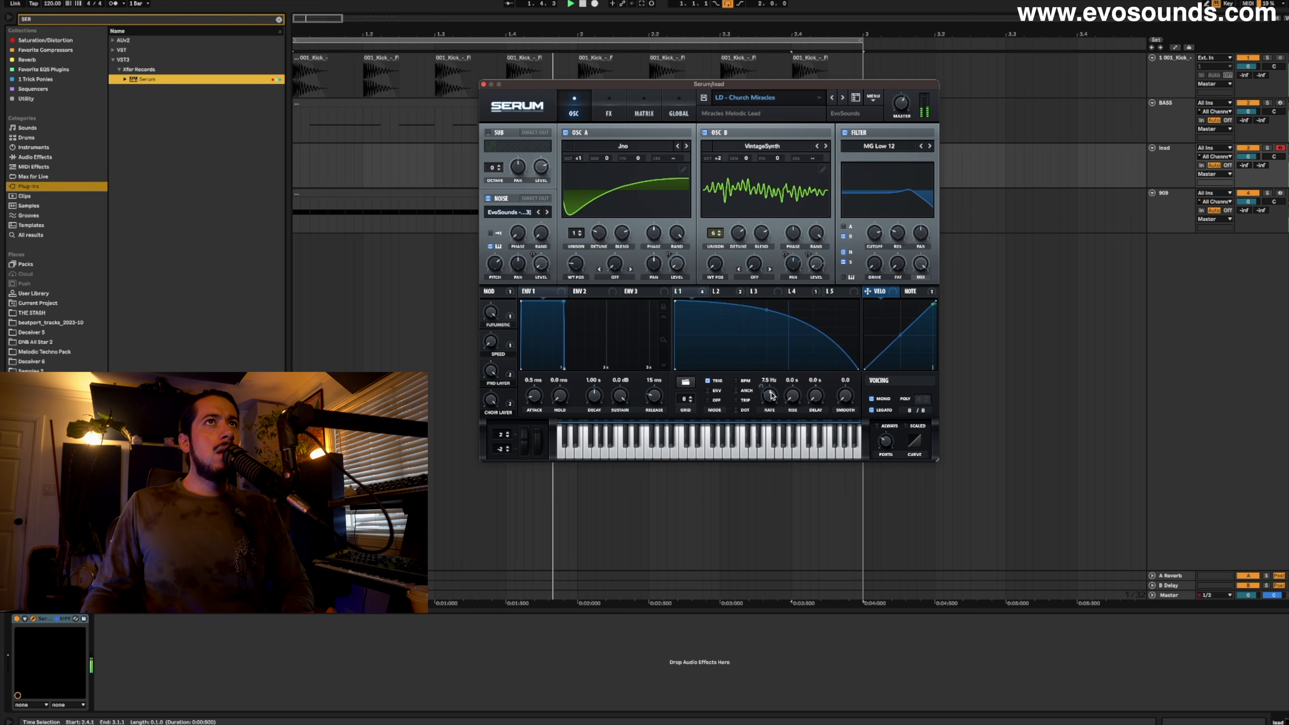
drag(525, 442, 526, 457)
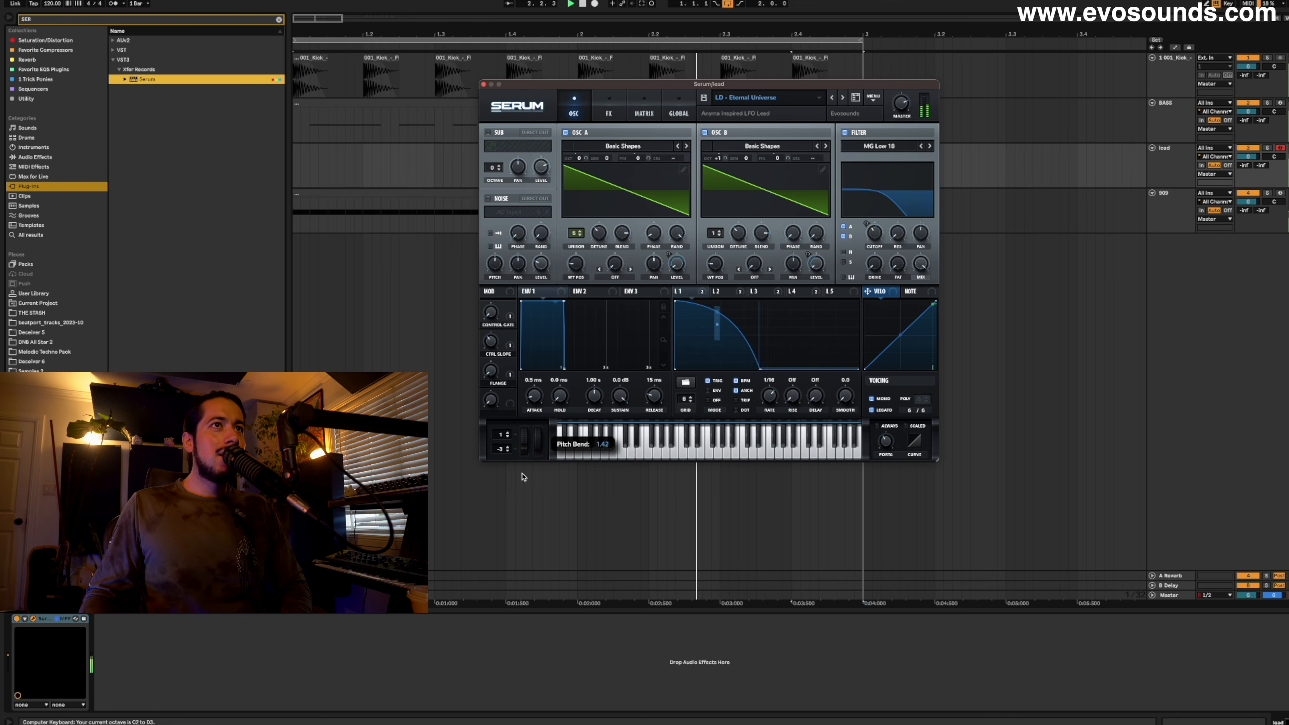
key(space)
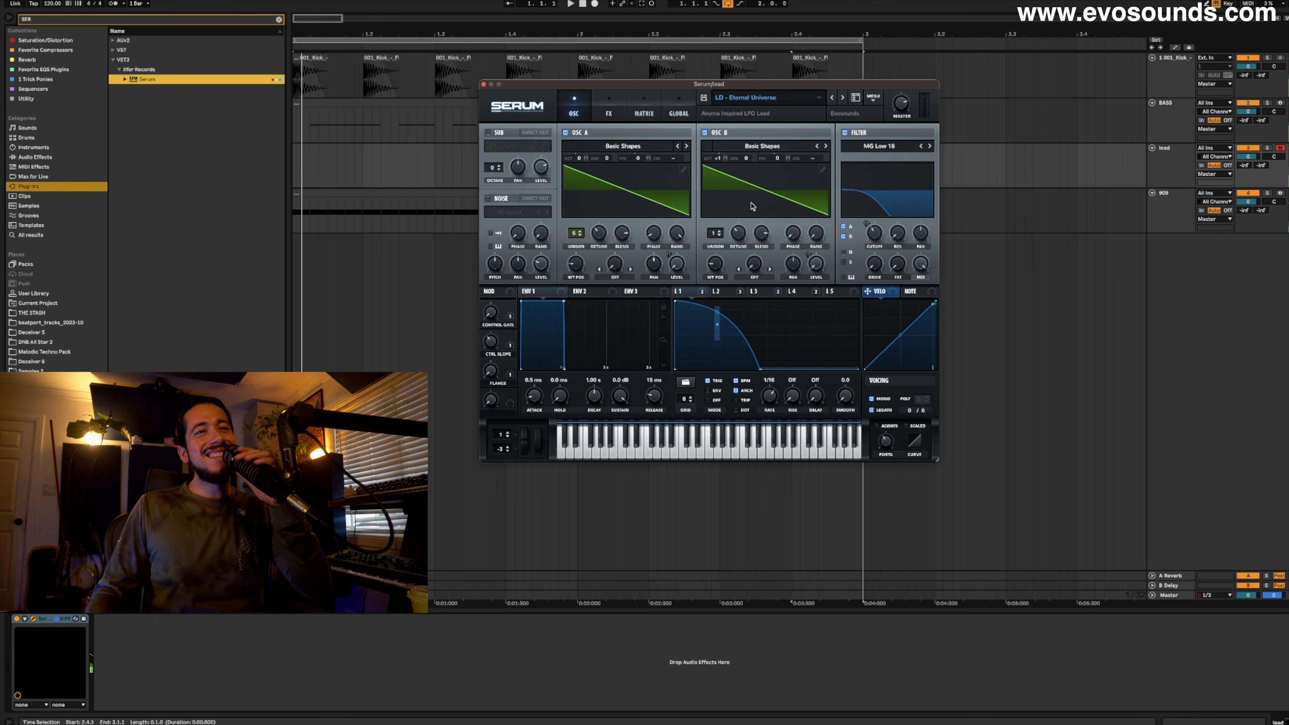